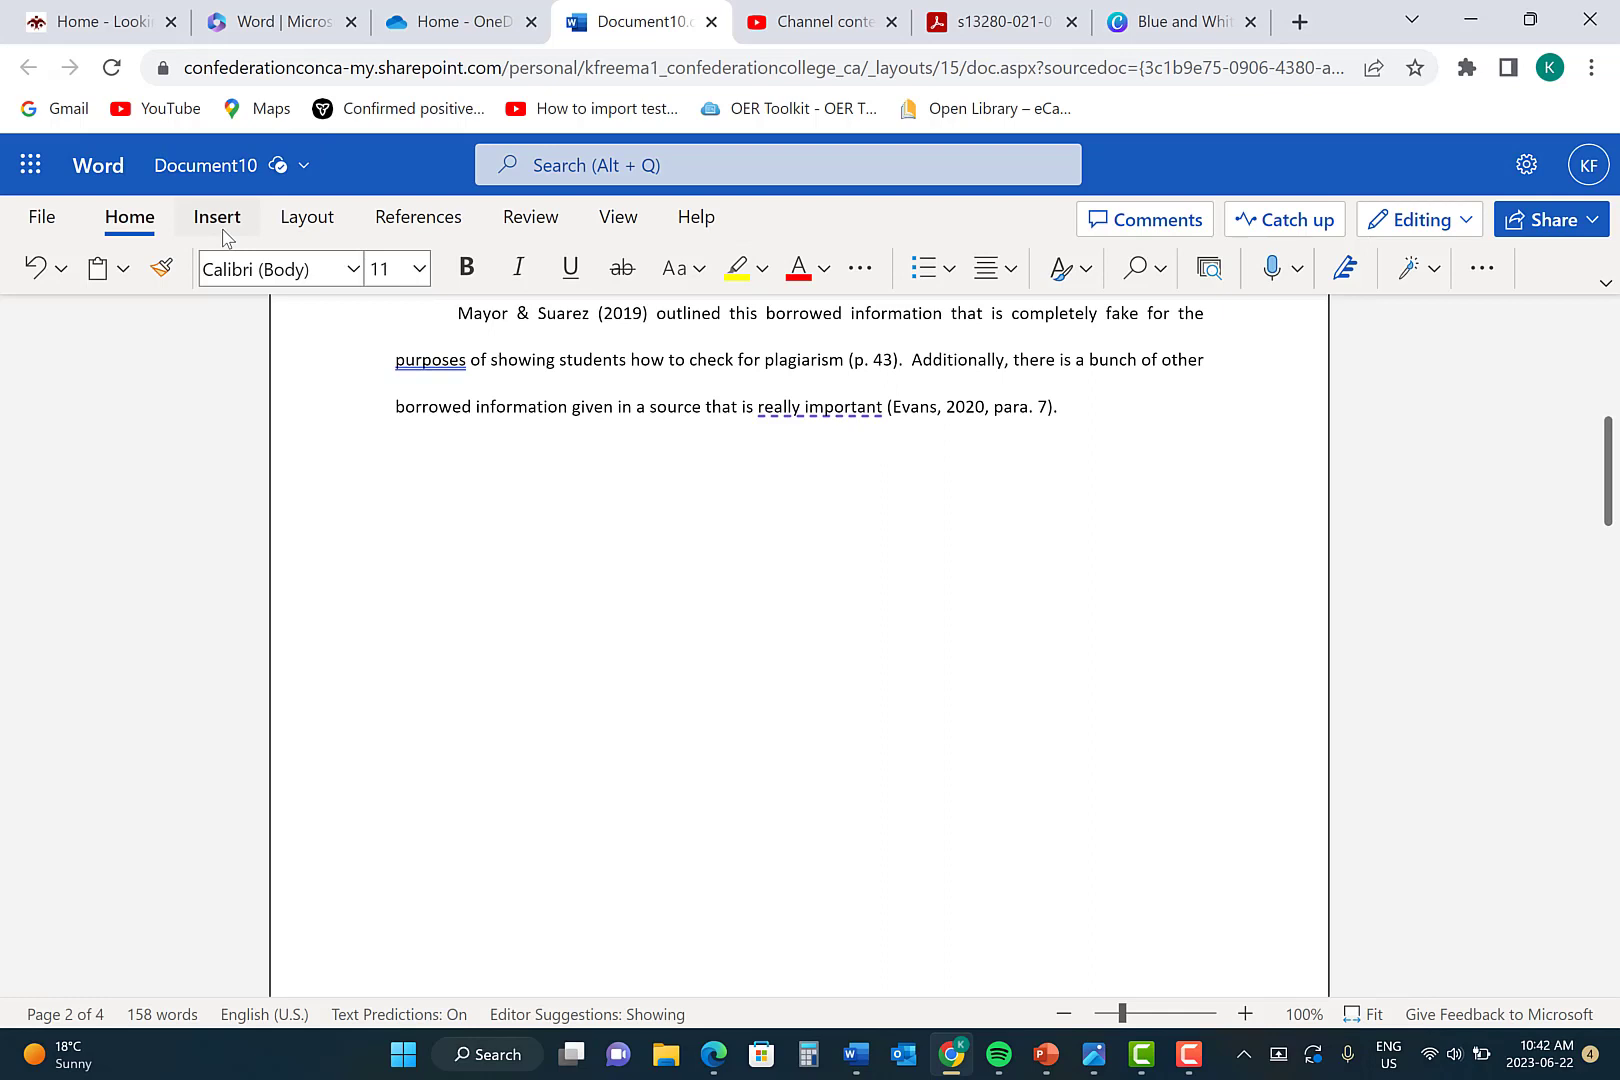
- Insert a page break after the body paragraph and add a centred, bold "References" heading on the new page
left_click(224, 235)
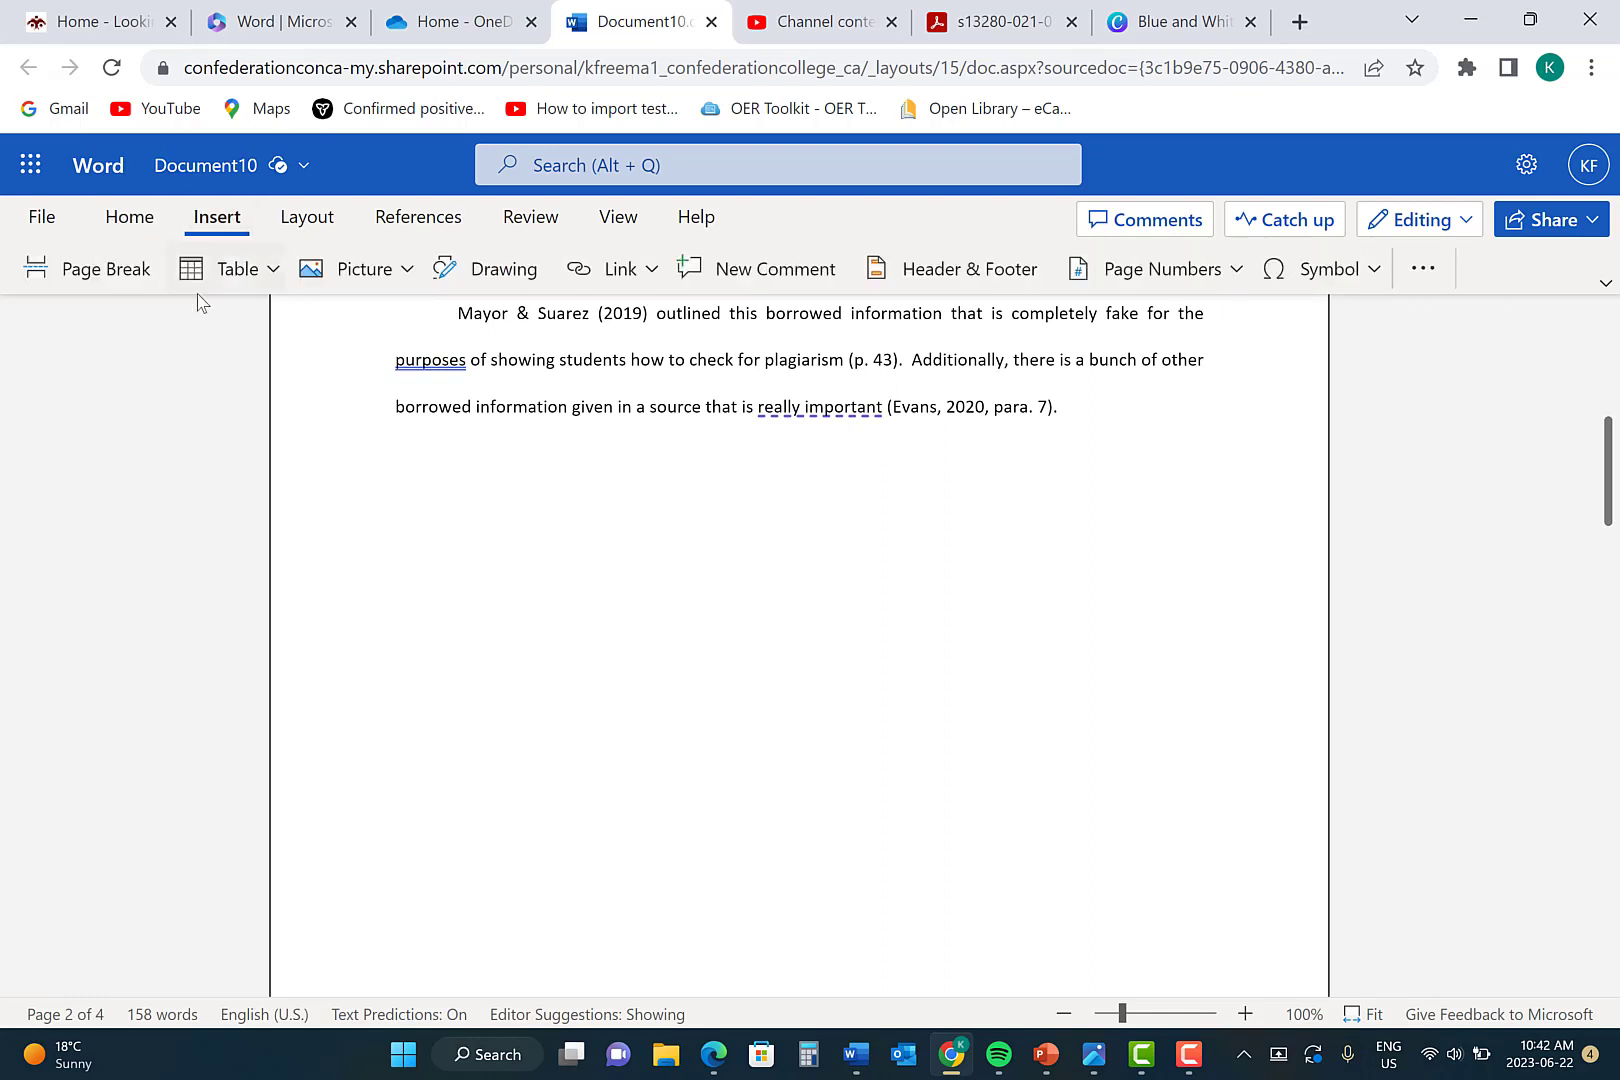
left_click(101, 272)
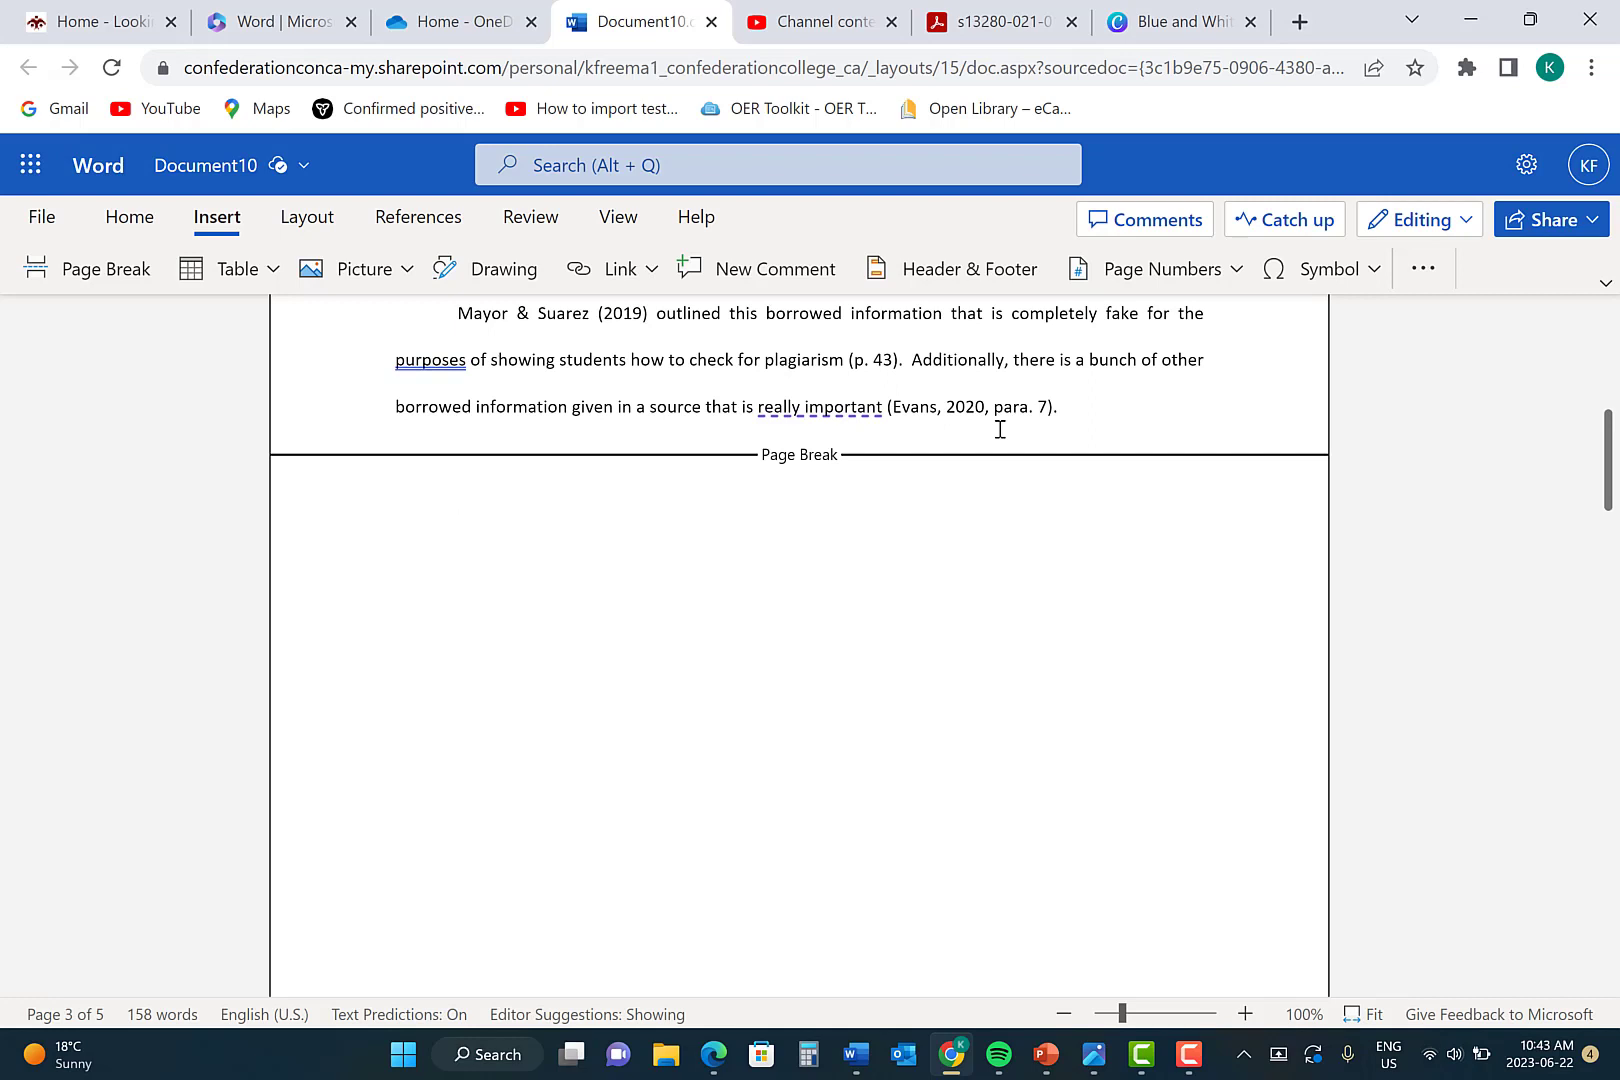
left_click(135, 218)
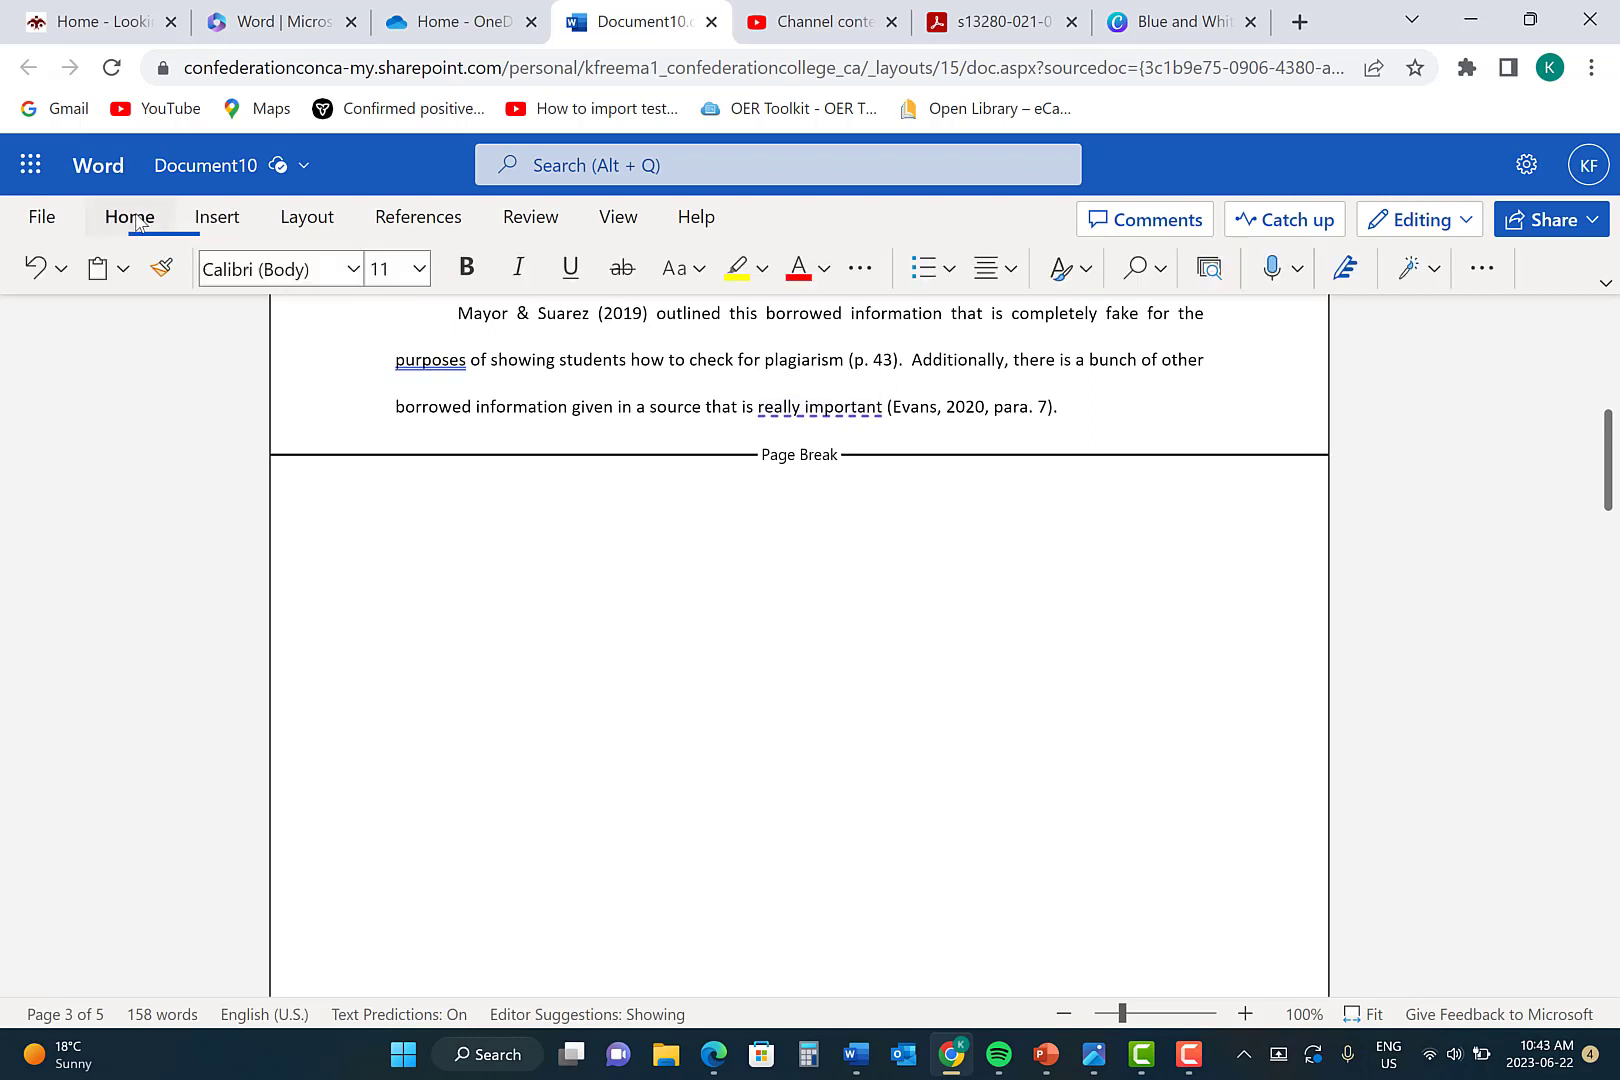
left_click(1001, 284)
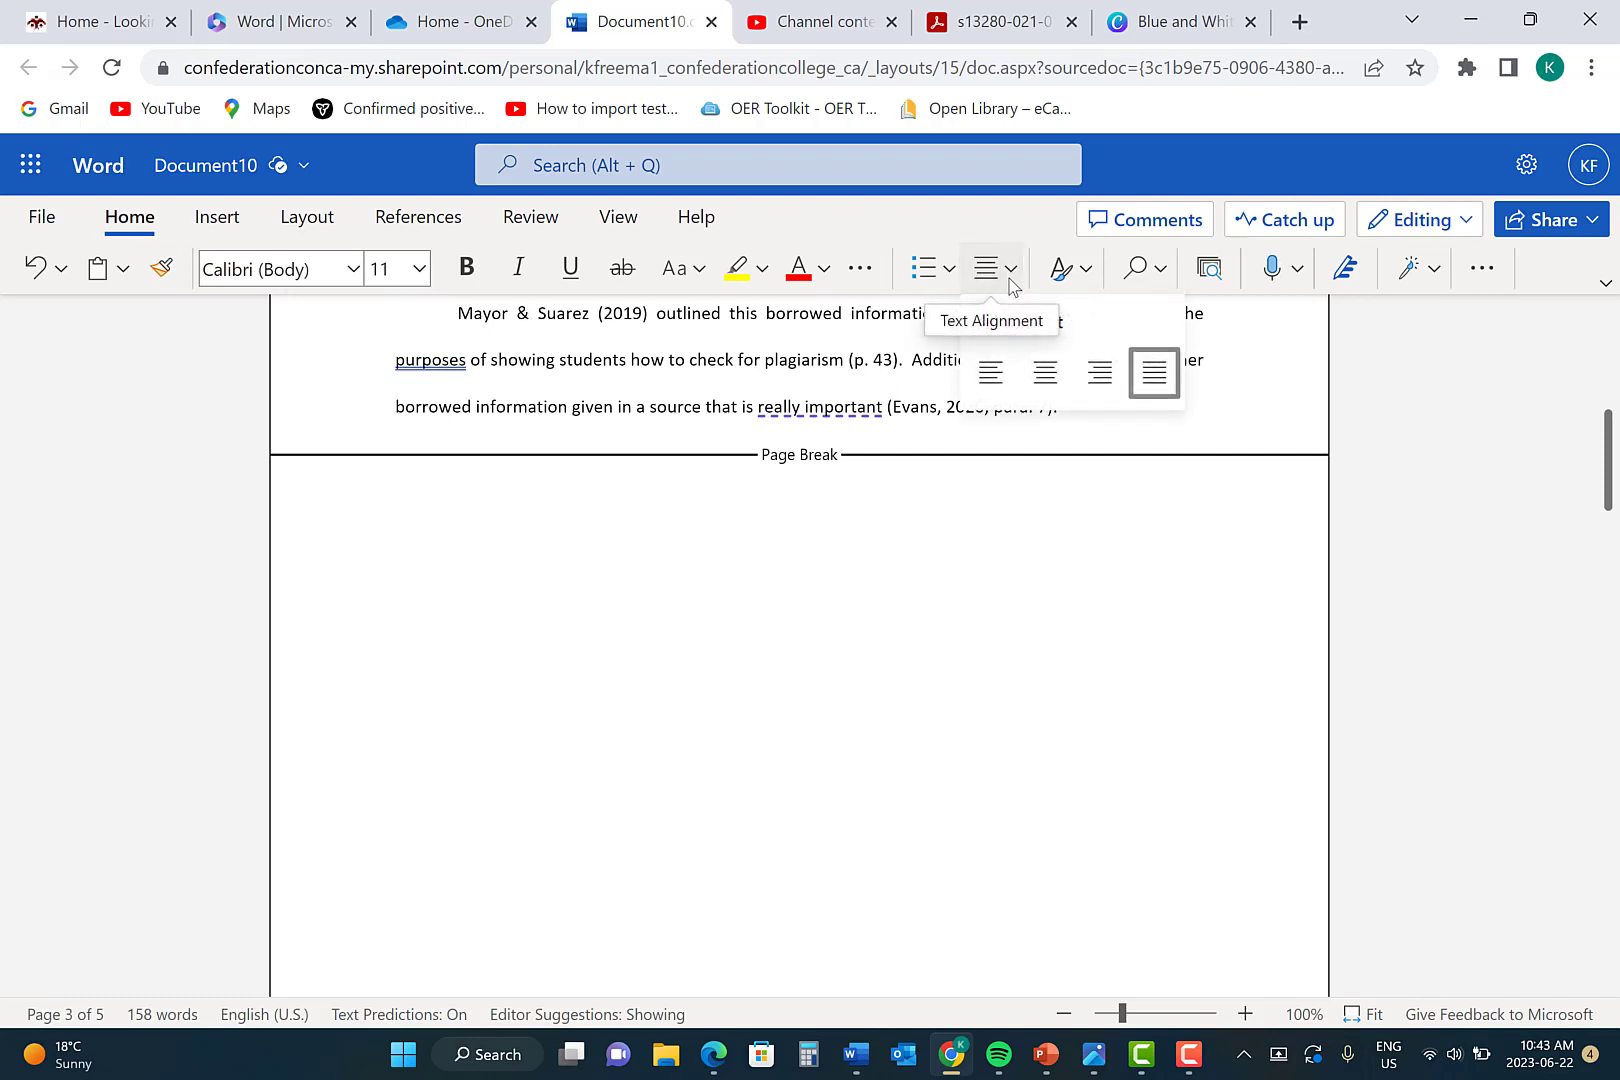
left_click(1045, 372)
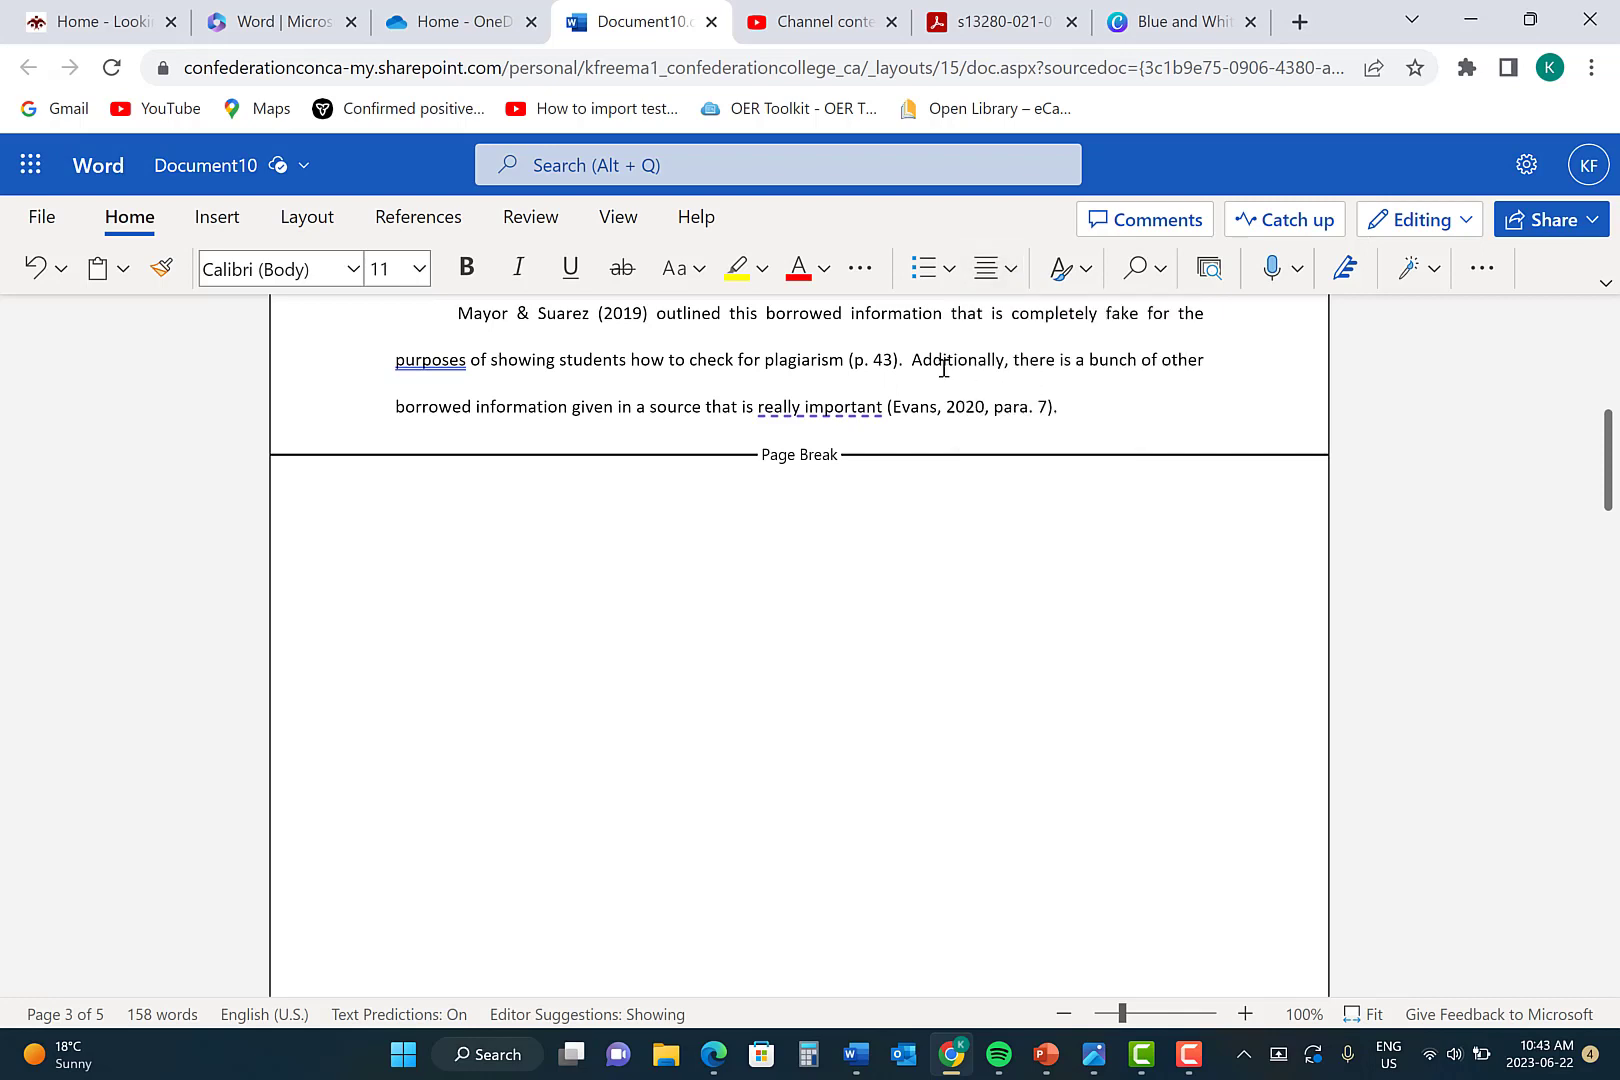
left_click(466, 268)
type("References")
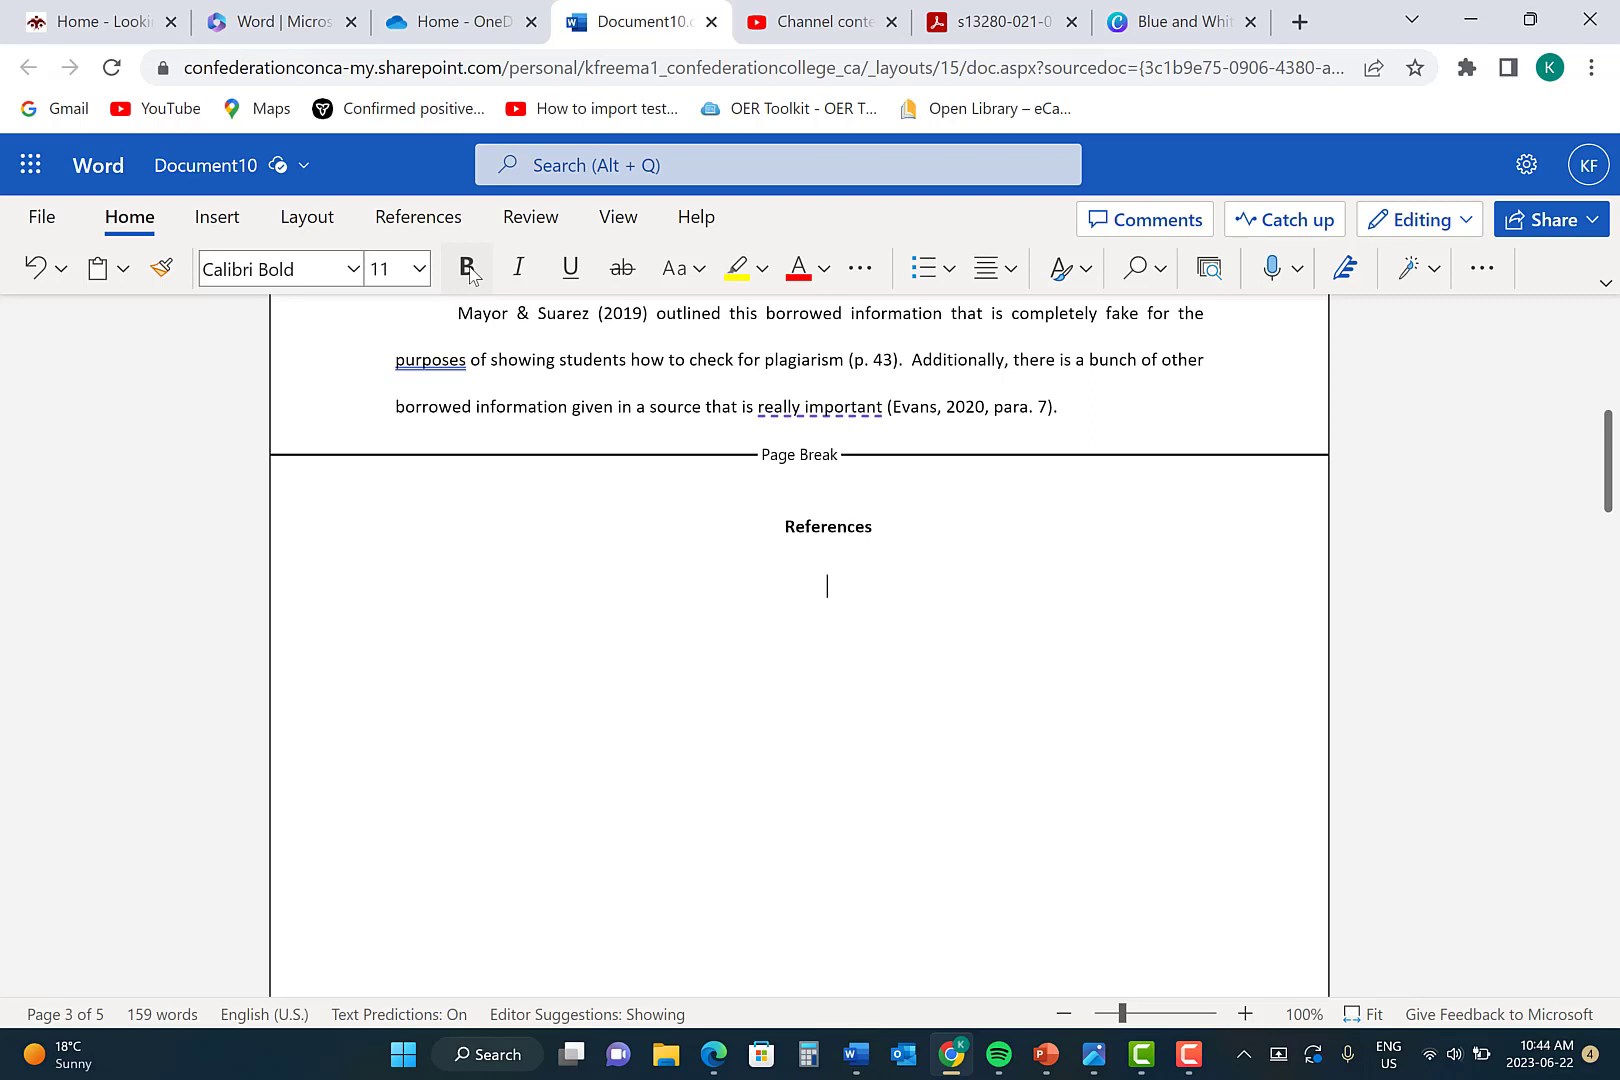
- Add the four source entries below the References heading and set their line spacing to 2
type("Mayor, C., & Suarez, E. B. (2019, Spring). A scoping review of the demographic and contextual factors in Canada’s educational opportunity gaps. Canadian Journal of Education, 42(1), 42-87. https://ra.ocls.ca/ra/login.aspx?inst=confederation&url=http://search.ebscohost.com/login.aspx?direct=true&db=eric&AN=EJ1210293&site=eds-live&scope=site Leydet, D. (2019, Summer). The power to consent: Indigenous peoples, states, and development projects. University of Toronto Law Journal, 69(3), 371-403. https://ra.ocls.ca/ra/login.aspx?inst=confederation&url=http://search.ebscohost.com/login.aspx?direct=true&db=rch&AN=136789668&site=eds-live&scope=site + Messacar, D., & Morissette, R. (2020, May 6). Work interruptions and financial vulnerability. Statistics Canada. https://www150.statcan.gc.ca/n1/pub/45-28-0001/2020001/article/00010-eng.htm Evans, P. (2020, May 6). Shopify surges to within $1B of Royal Bank for title of most valuable company in Canada. CBC. https://www.cbc.ca/news/business/shopify-earnings-1.5557473")
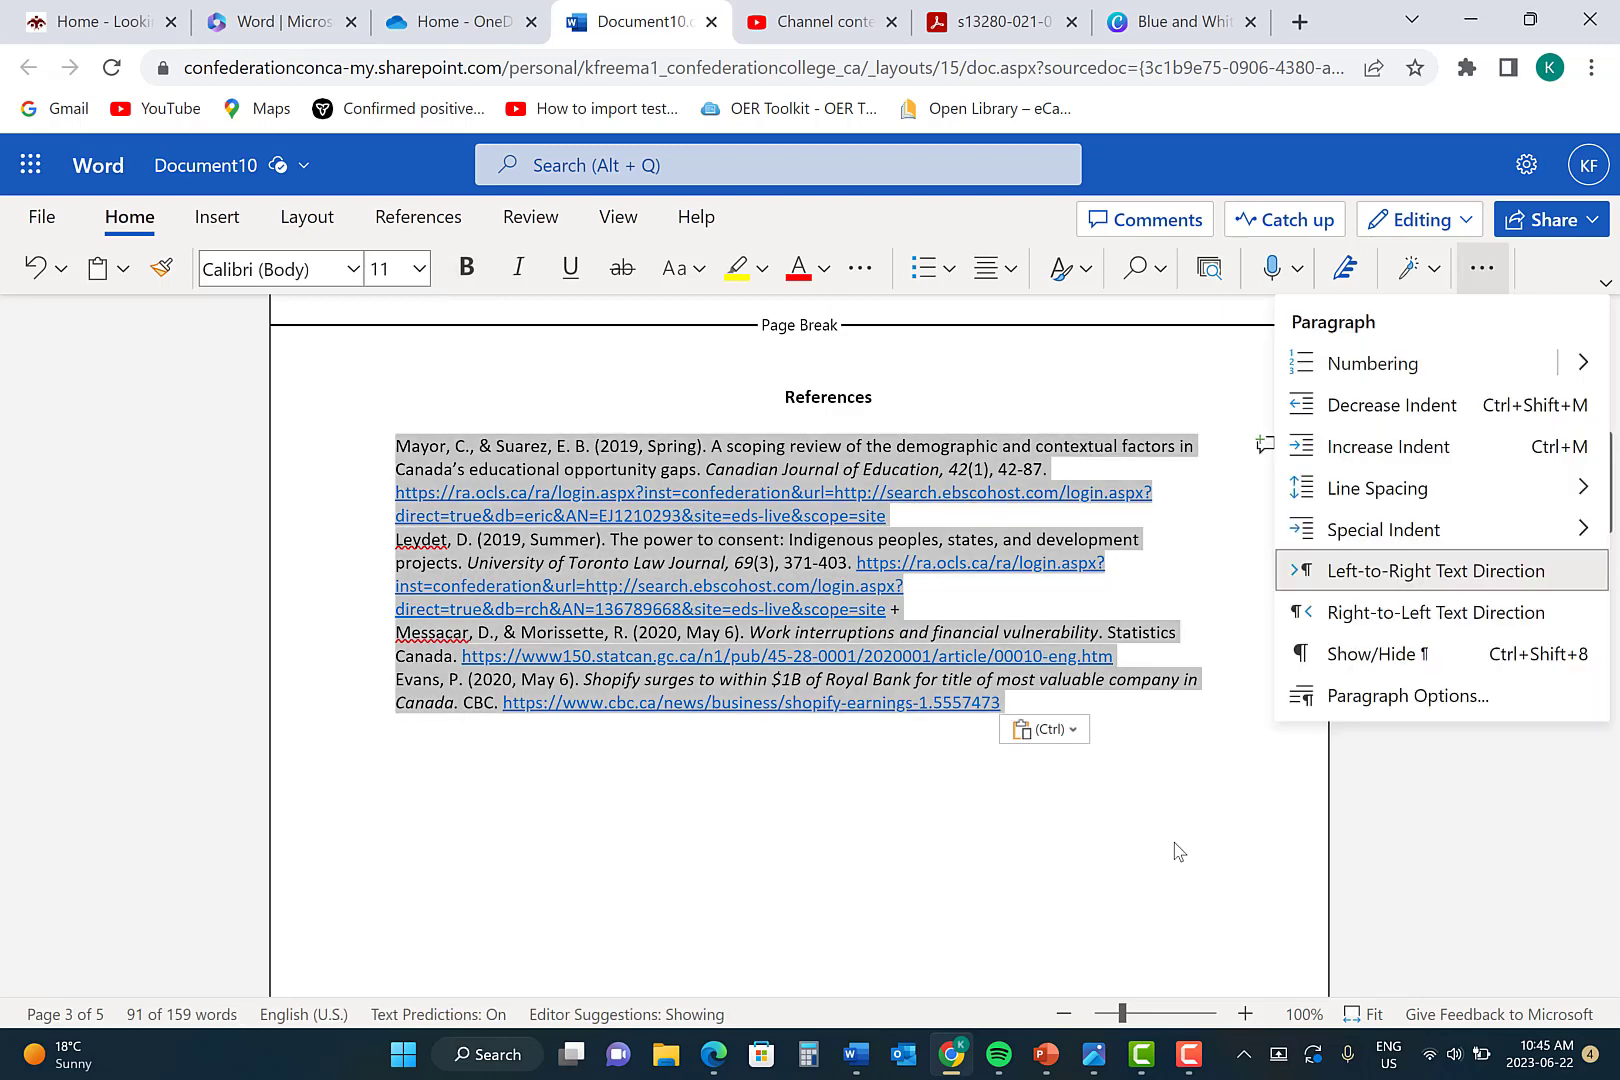
key("Escape")
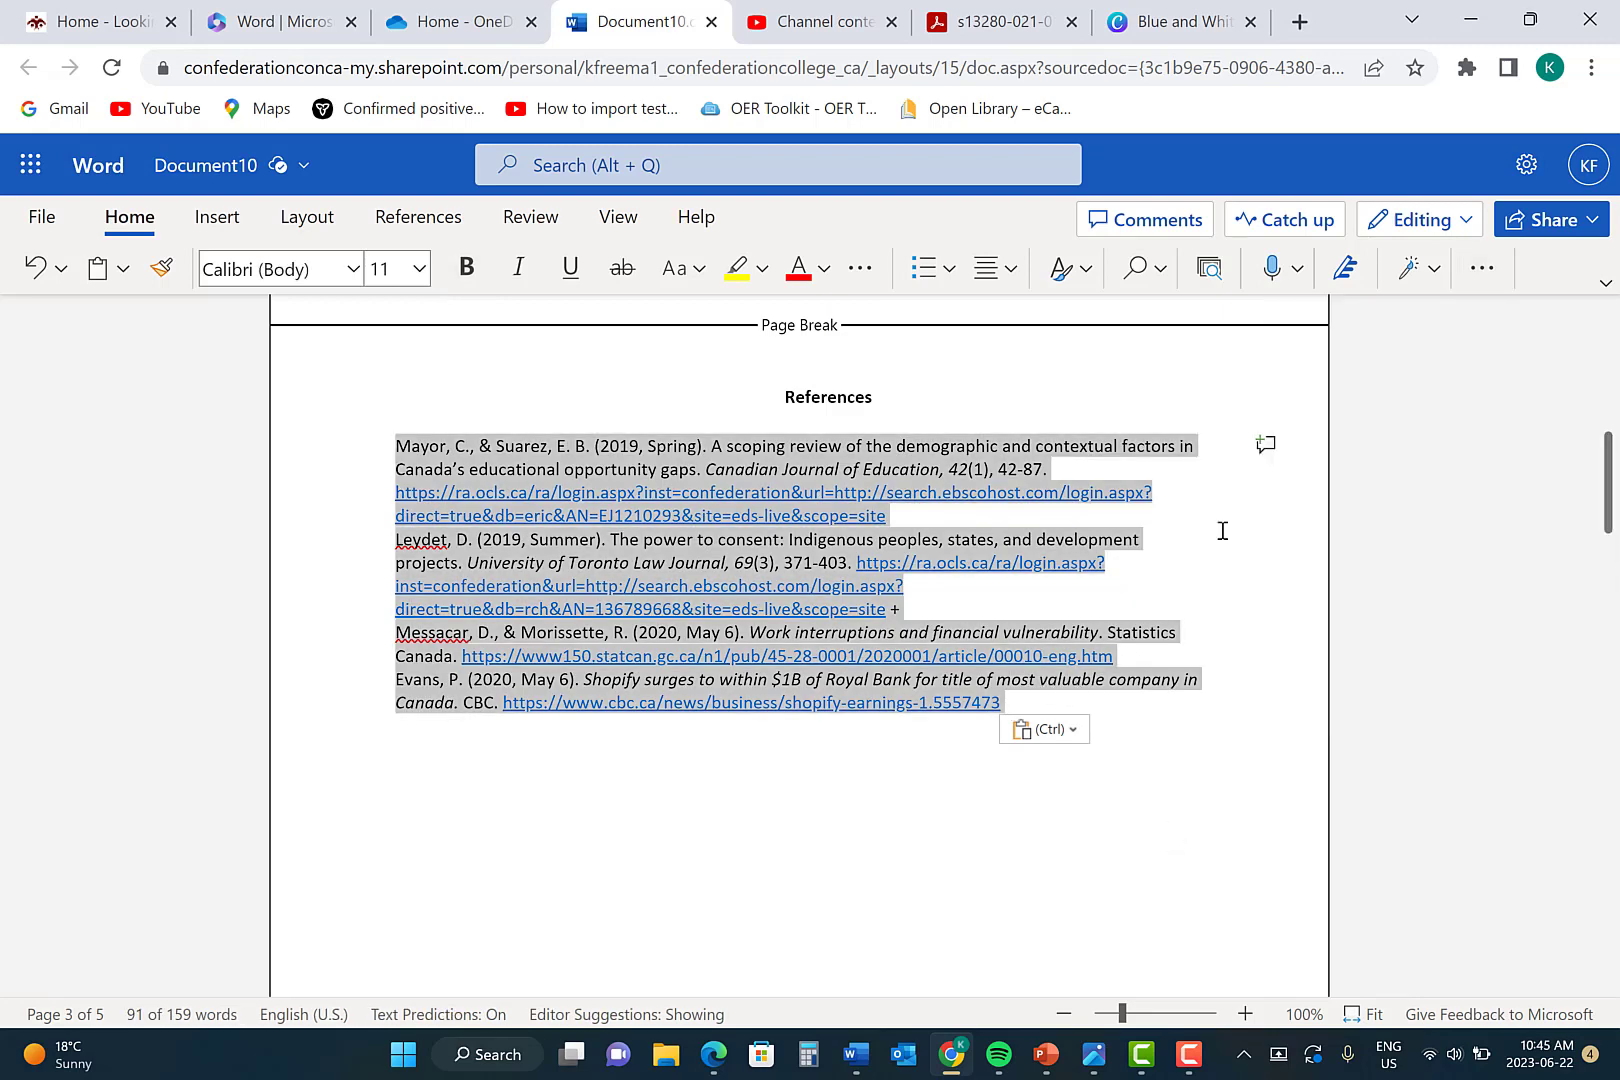
left_click(1482, 268)
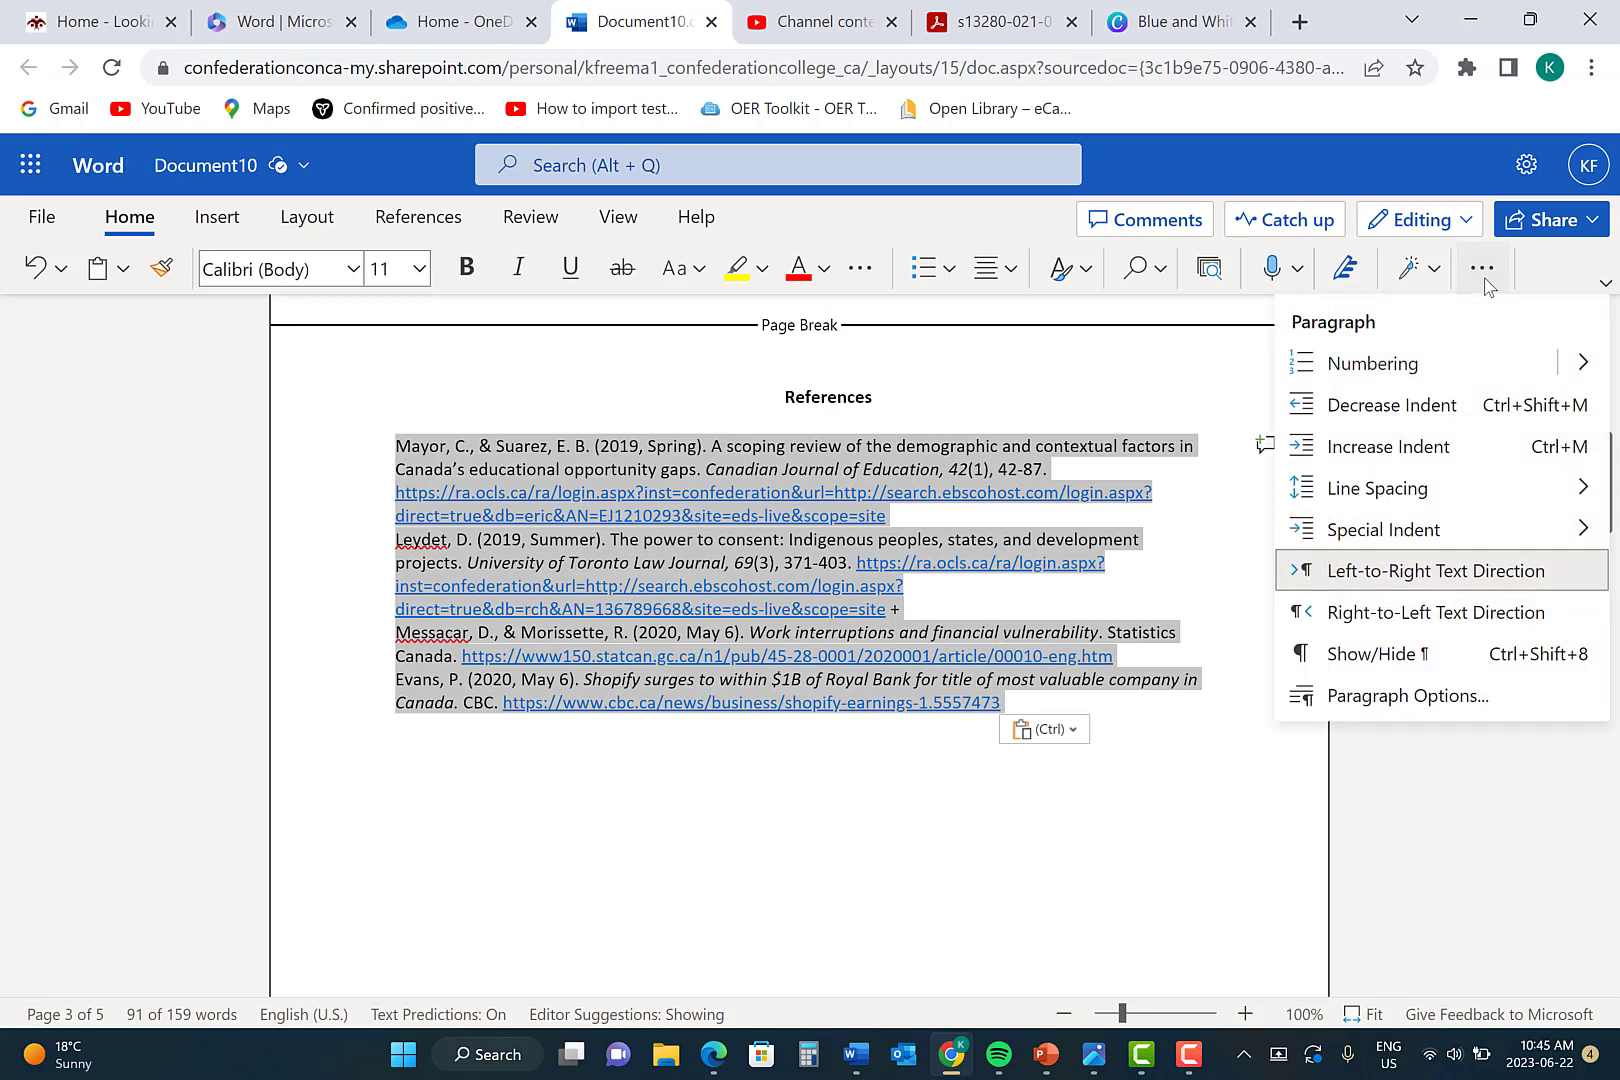
mouse_move(1446, 490)
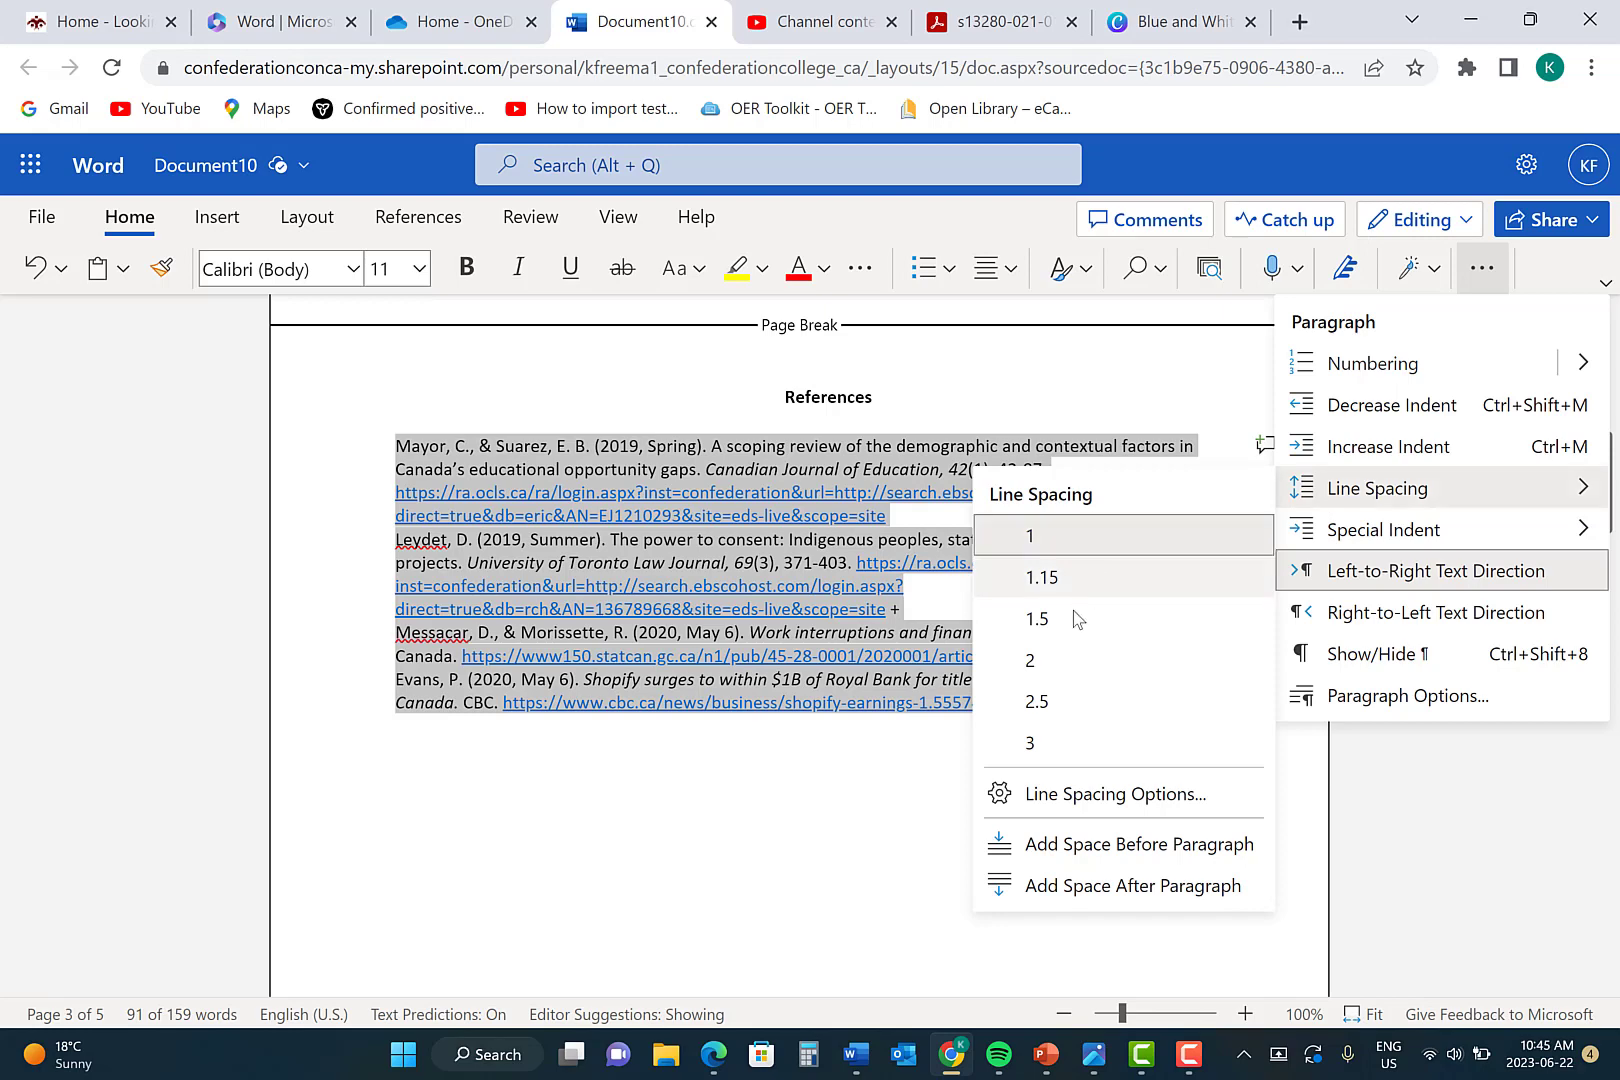
left_click(1062, 662)
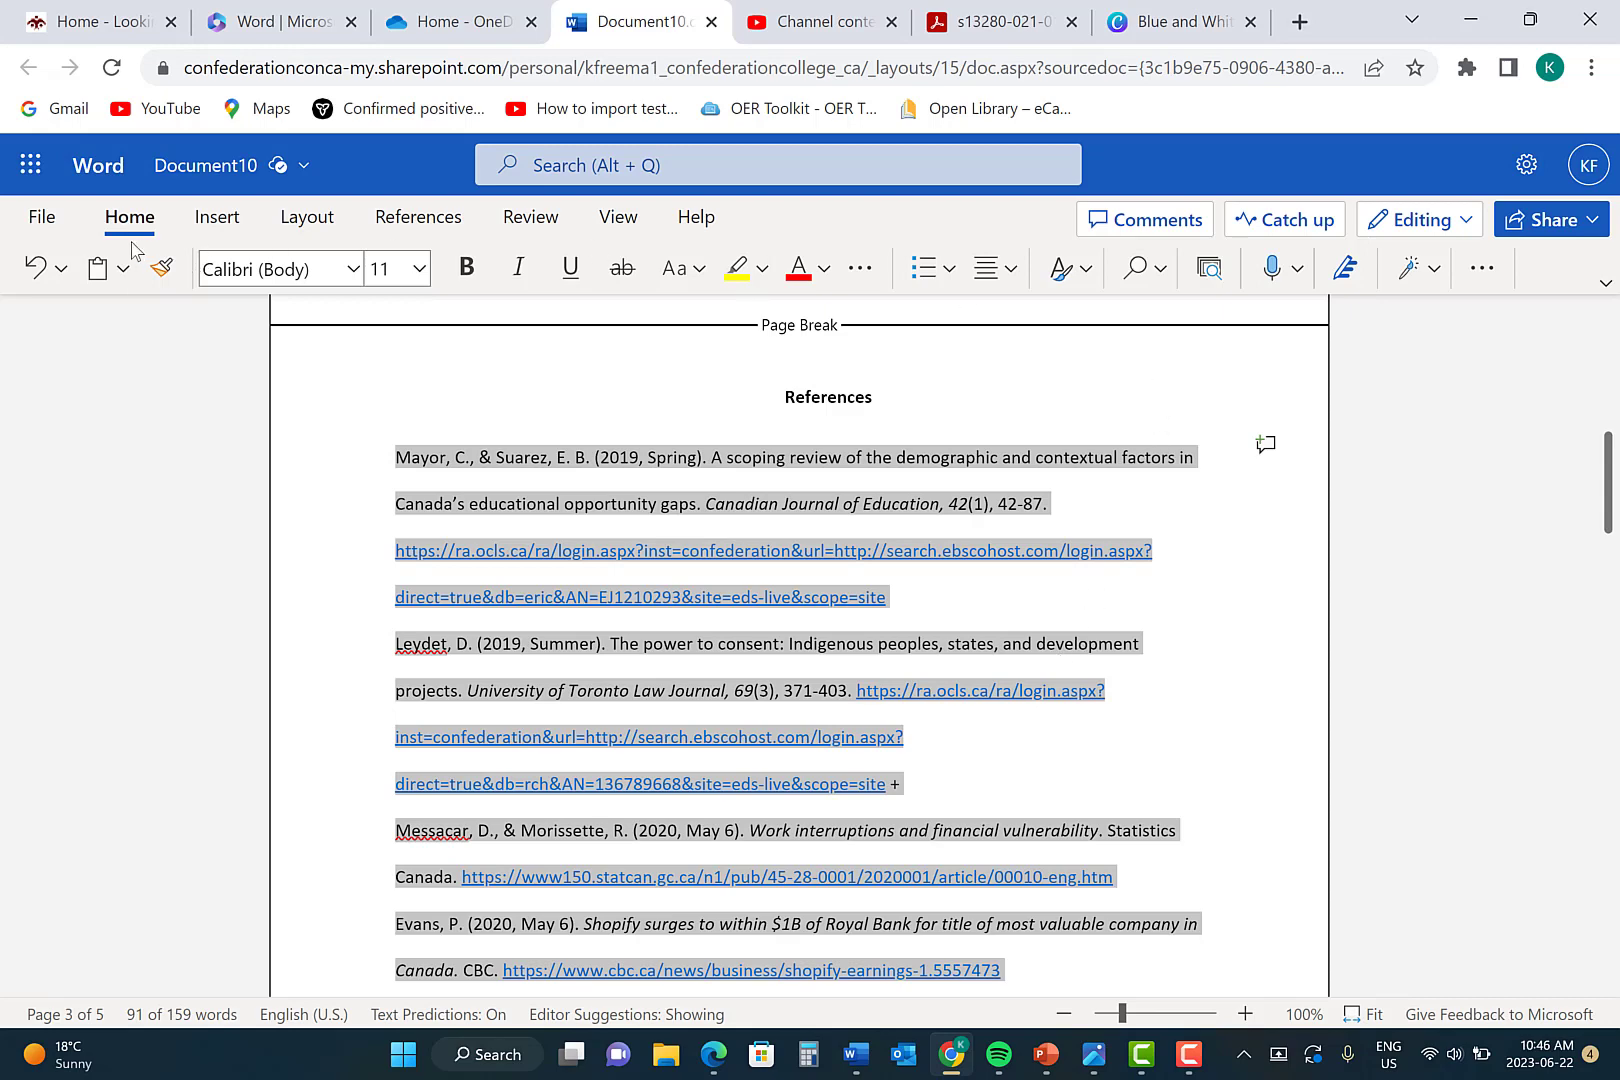
- Apply a hanging special indent to all the reference entries
left_click(1483, 268)
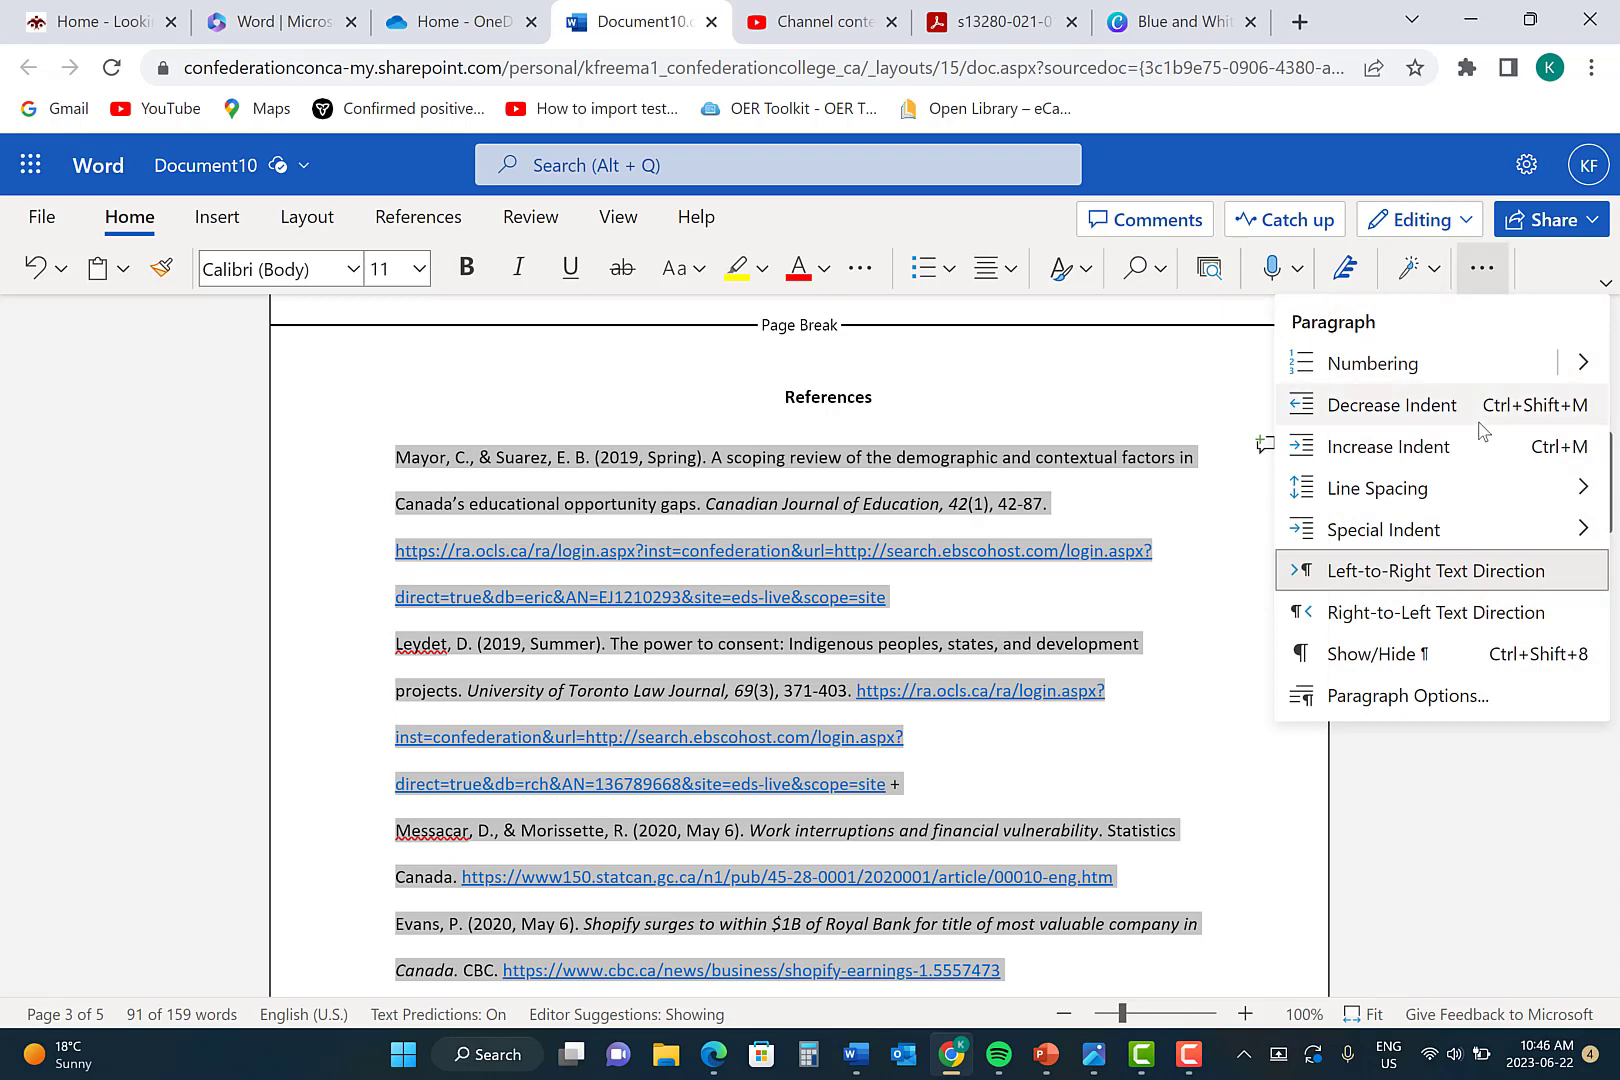
mouse_move(1462, 538)
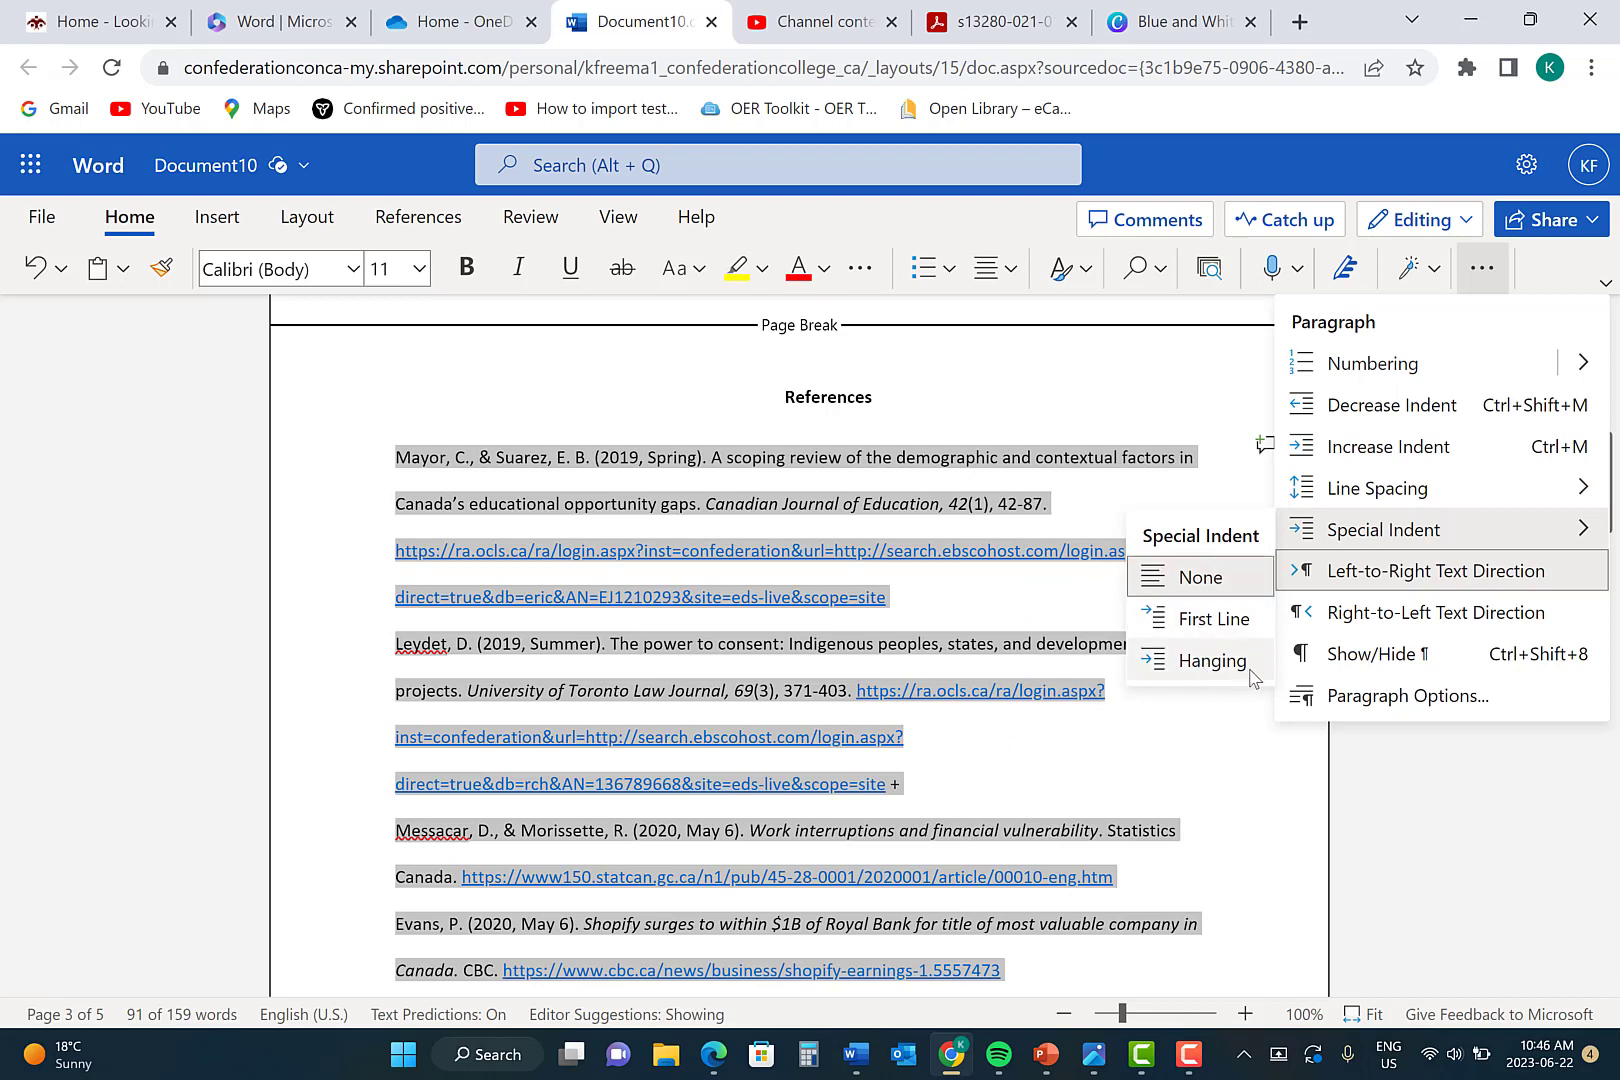
left_click(1211, 661)
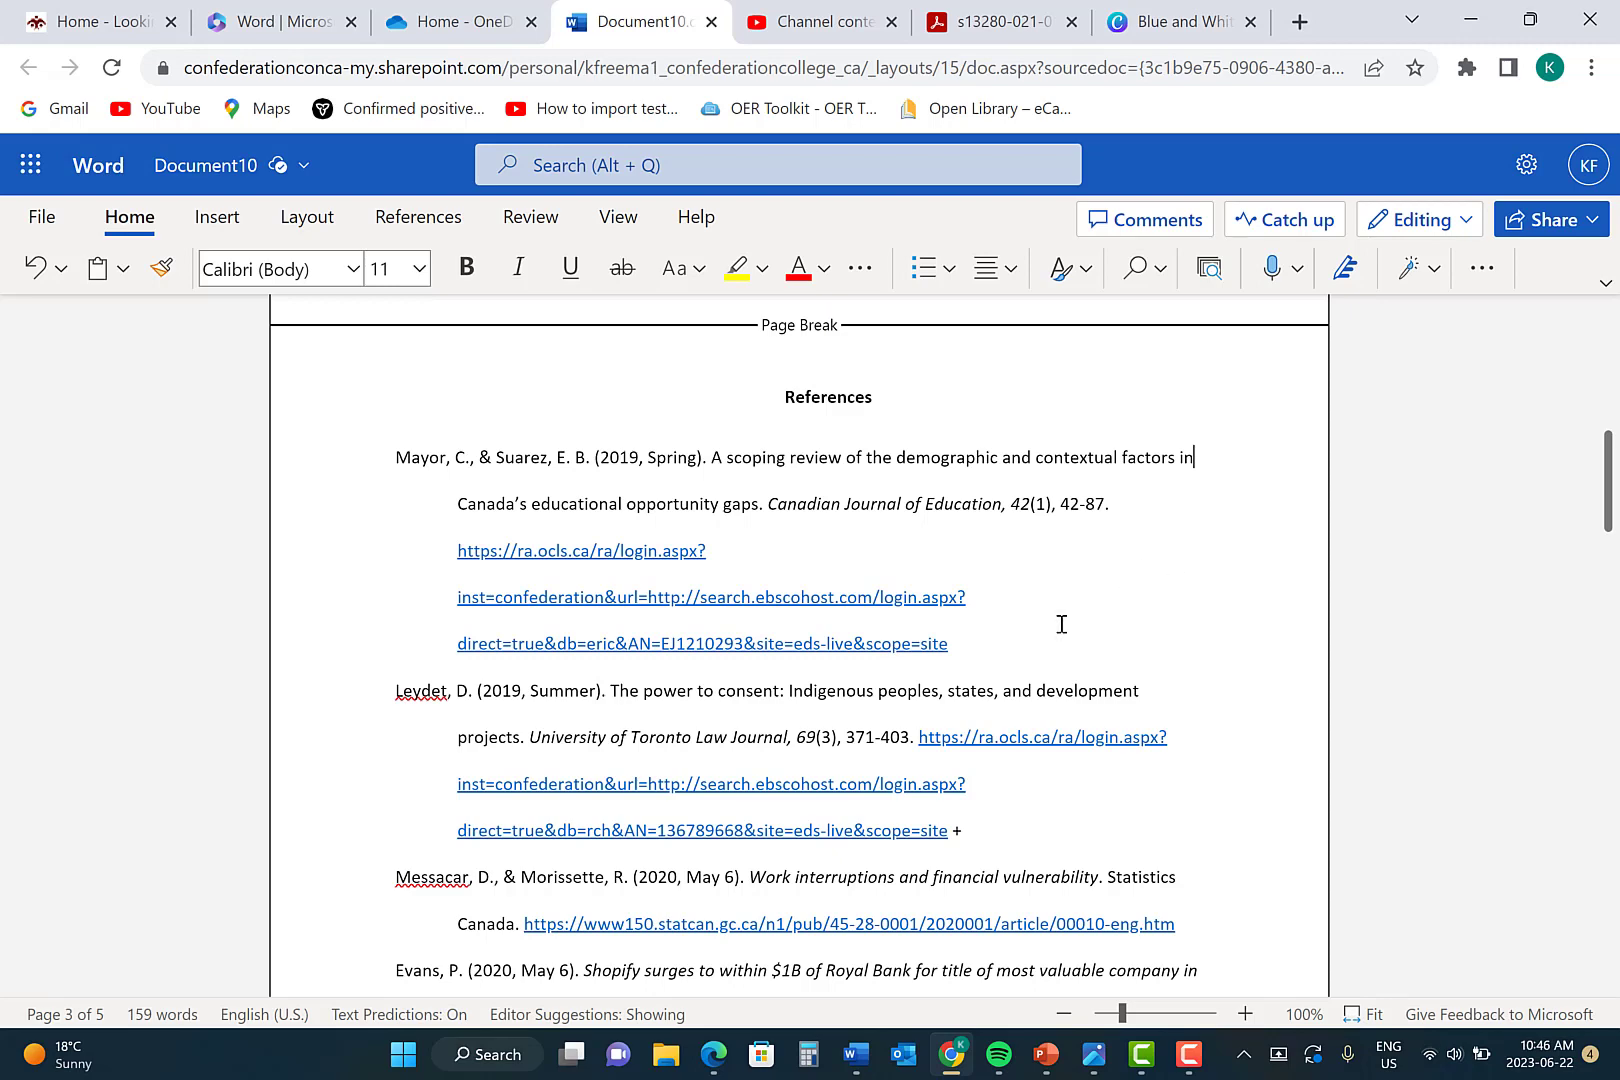
- Move the CBC entry about Shopify to the start of the reference list and remove the extra blank line
scroll(1056, 636, "down", 1)
left_click_drag(1063, 888, 398, 855)
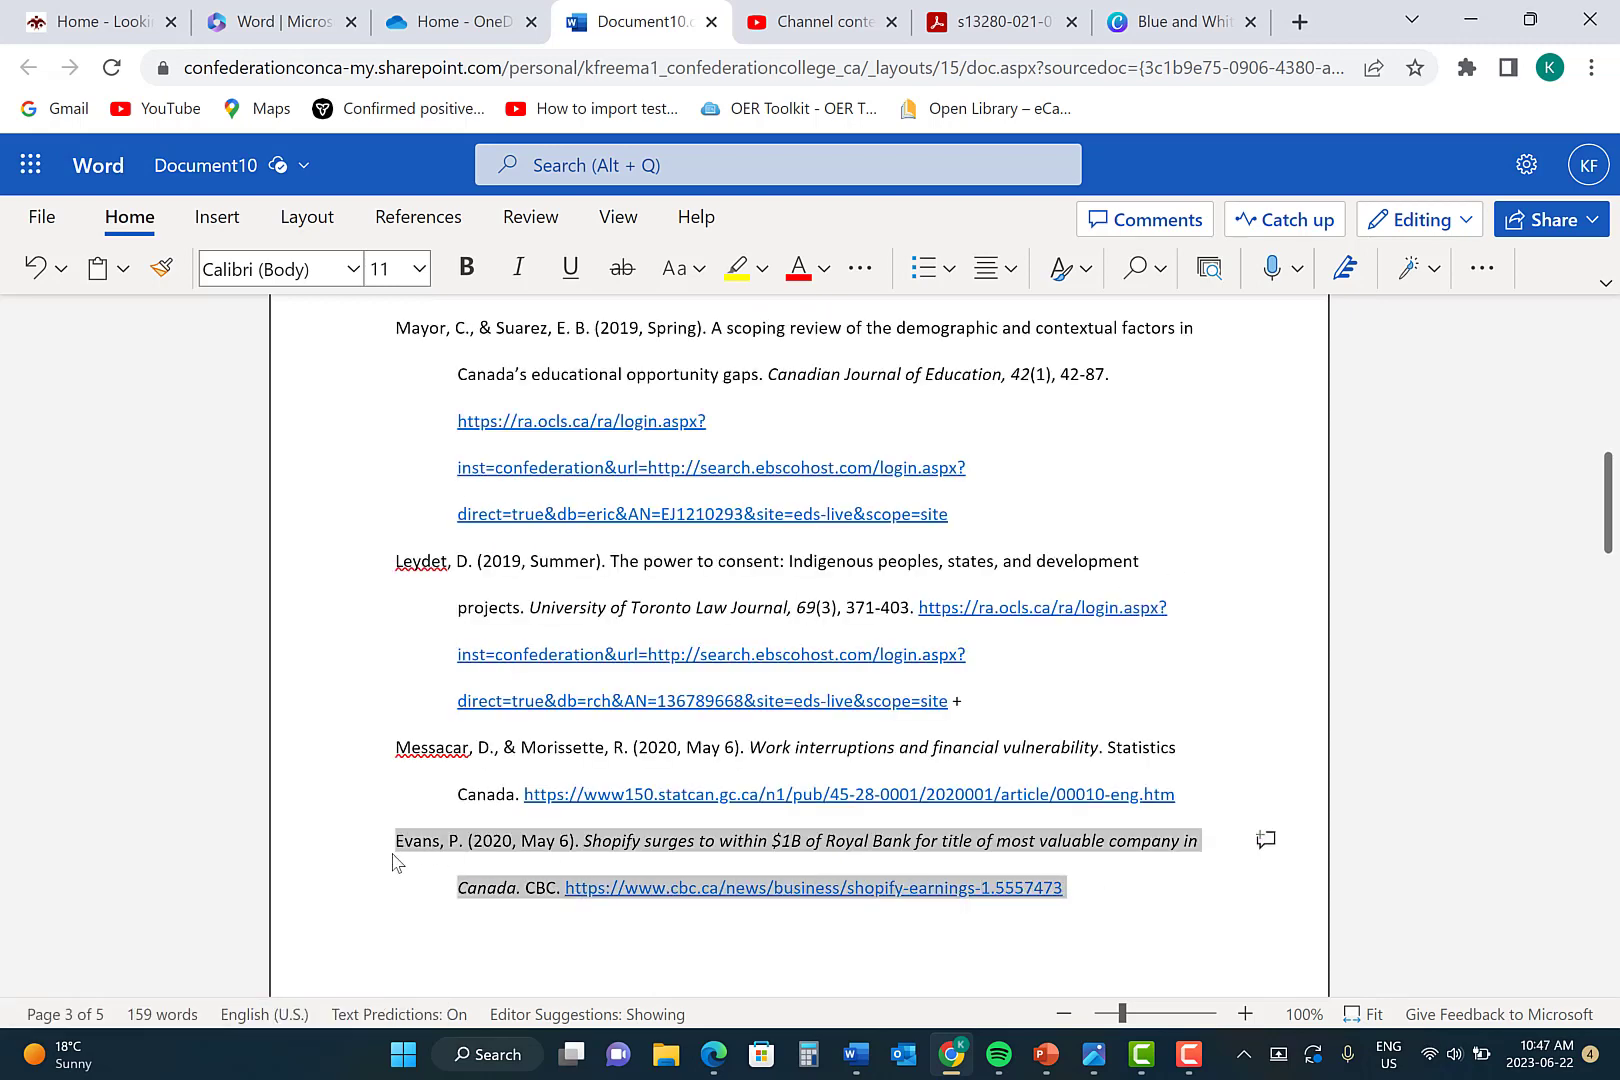
right_click(455, 848)
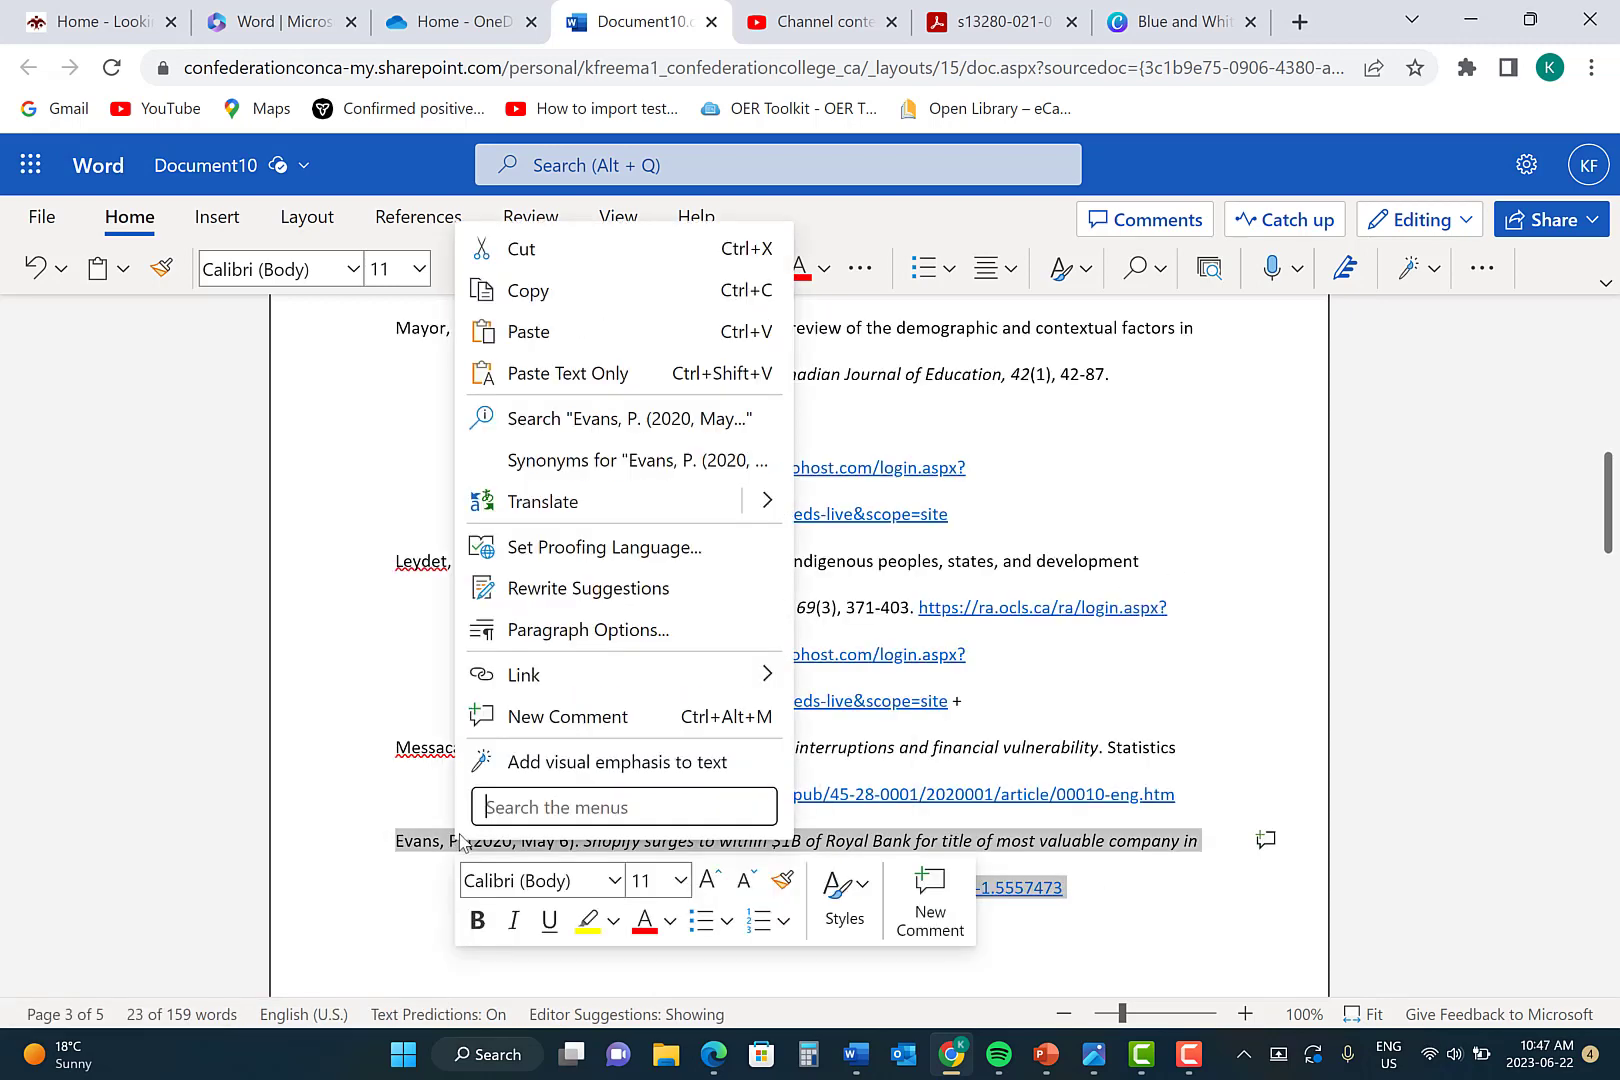
left_click(607, 256)
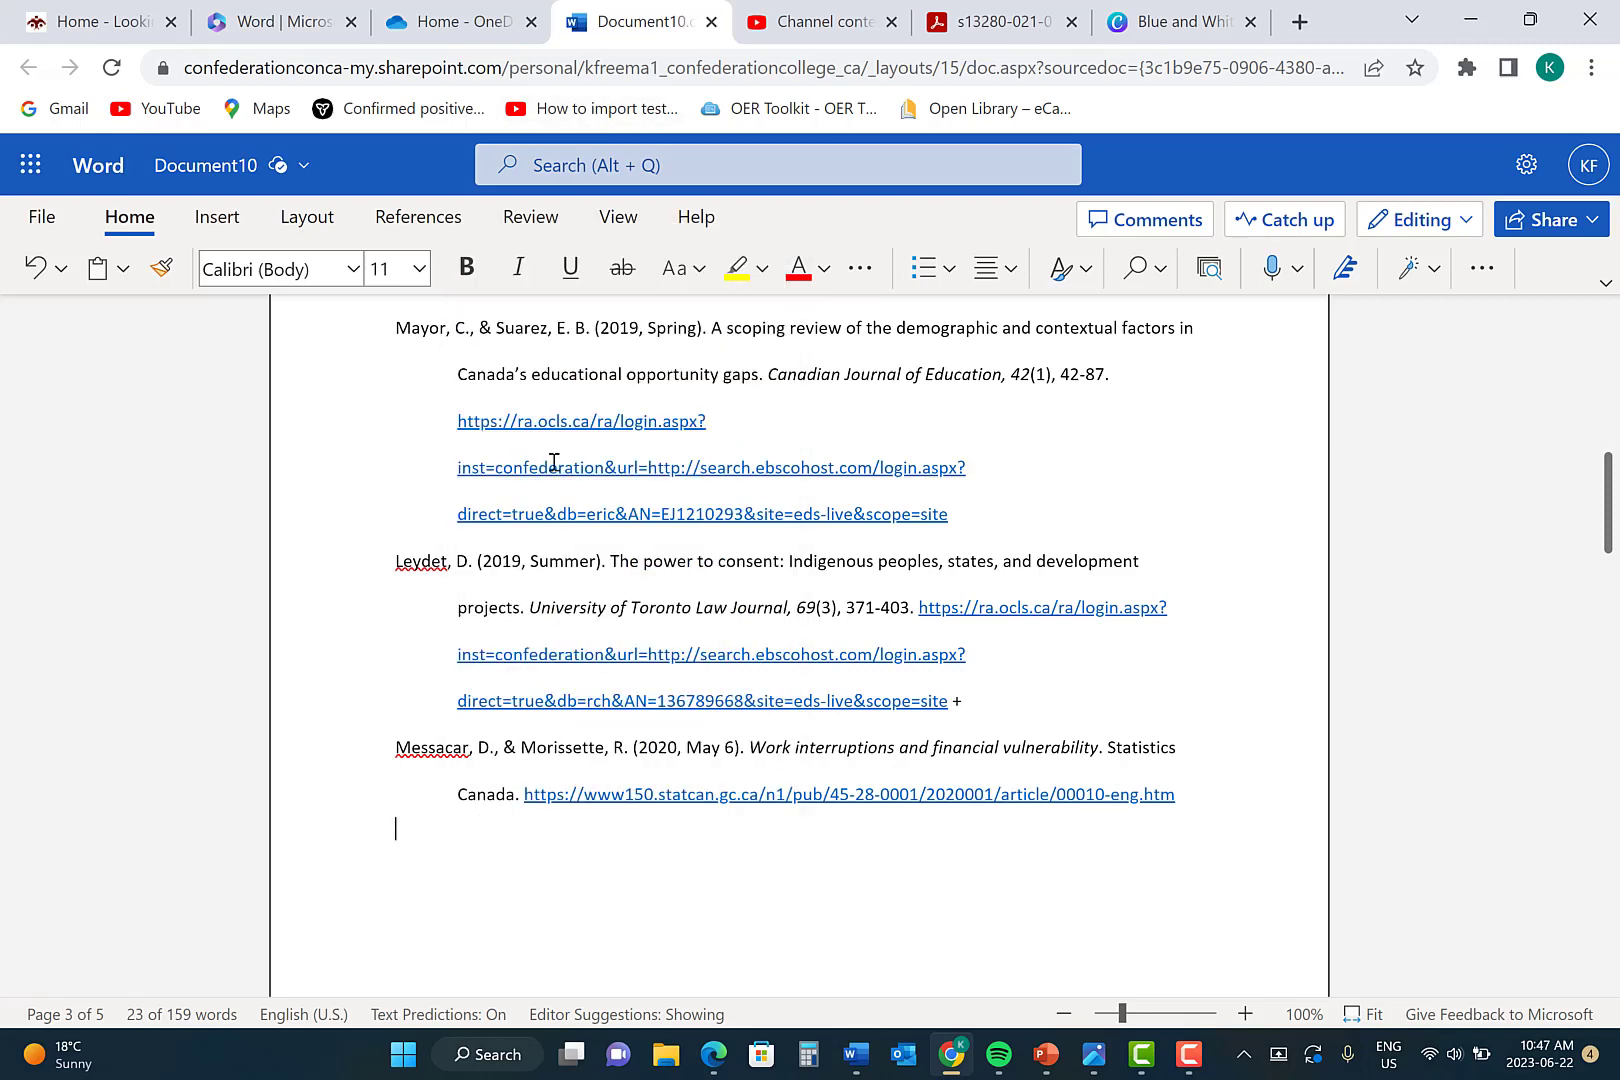
scroll(406, 707, "up", 4)
left_click(405, 680)
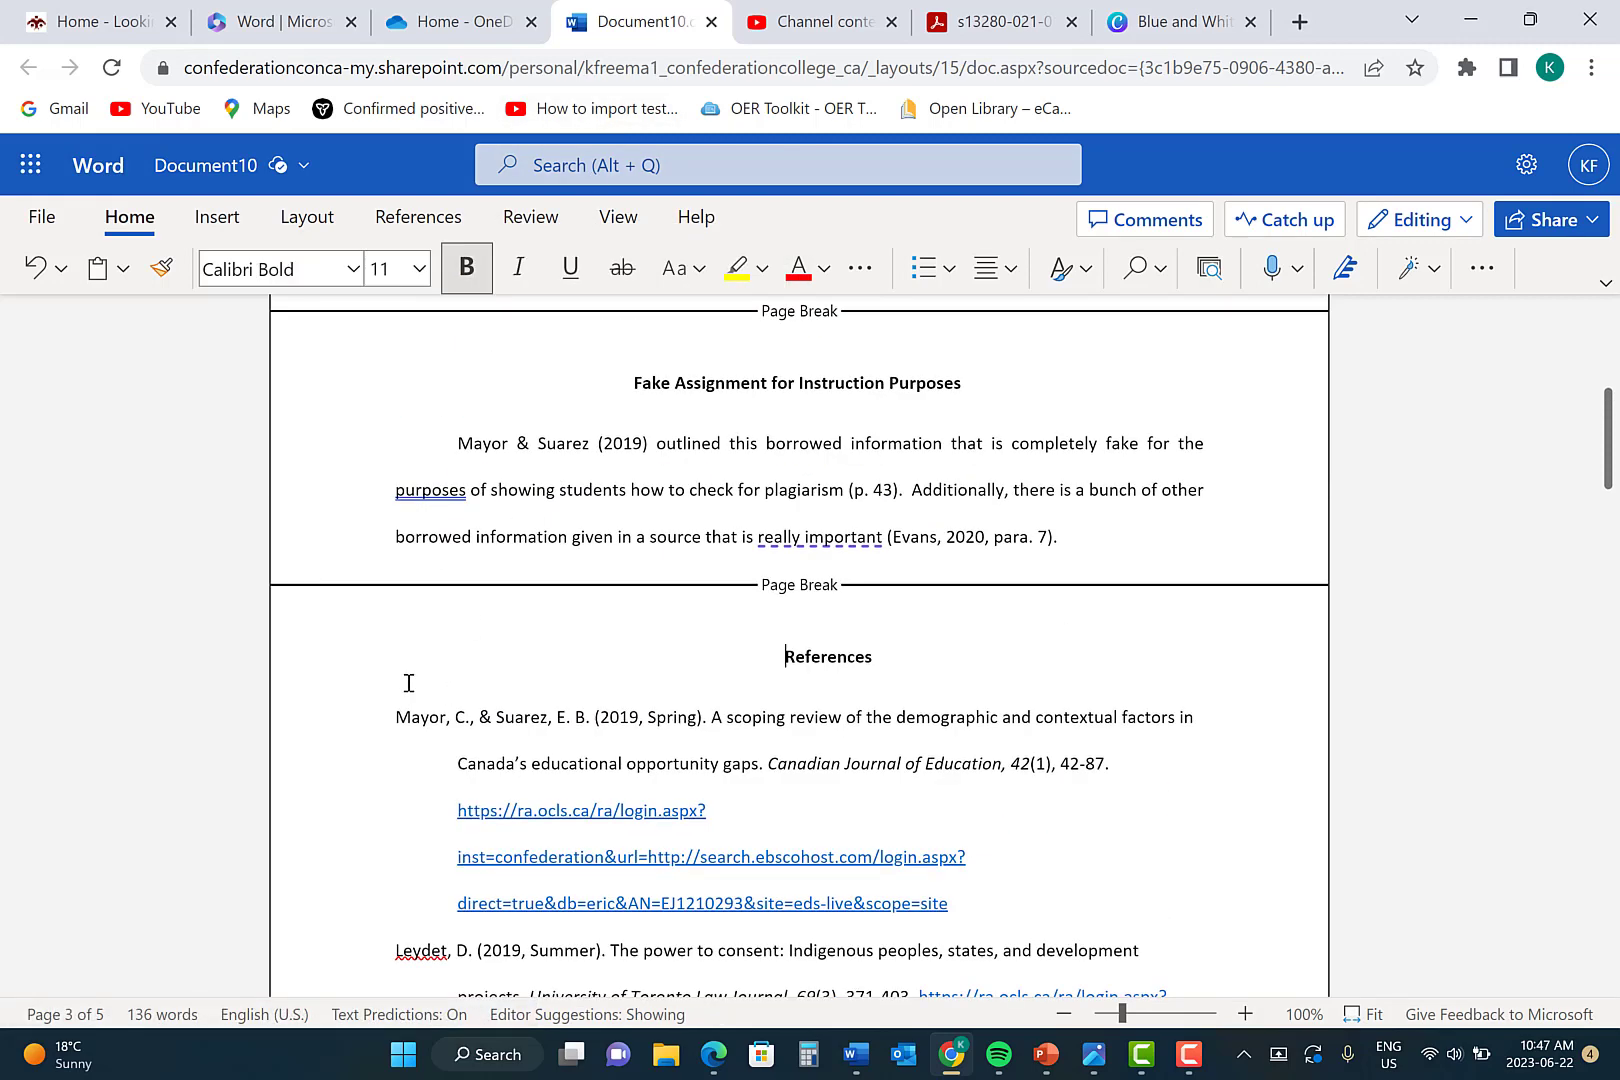
left_click(396, 718)
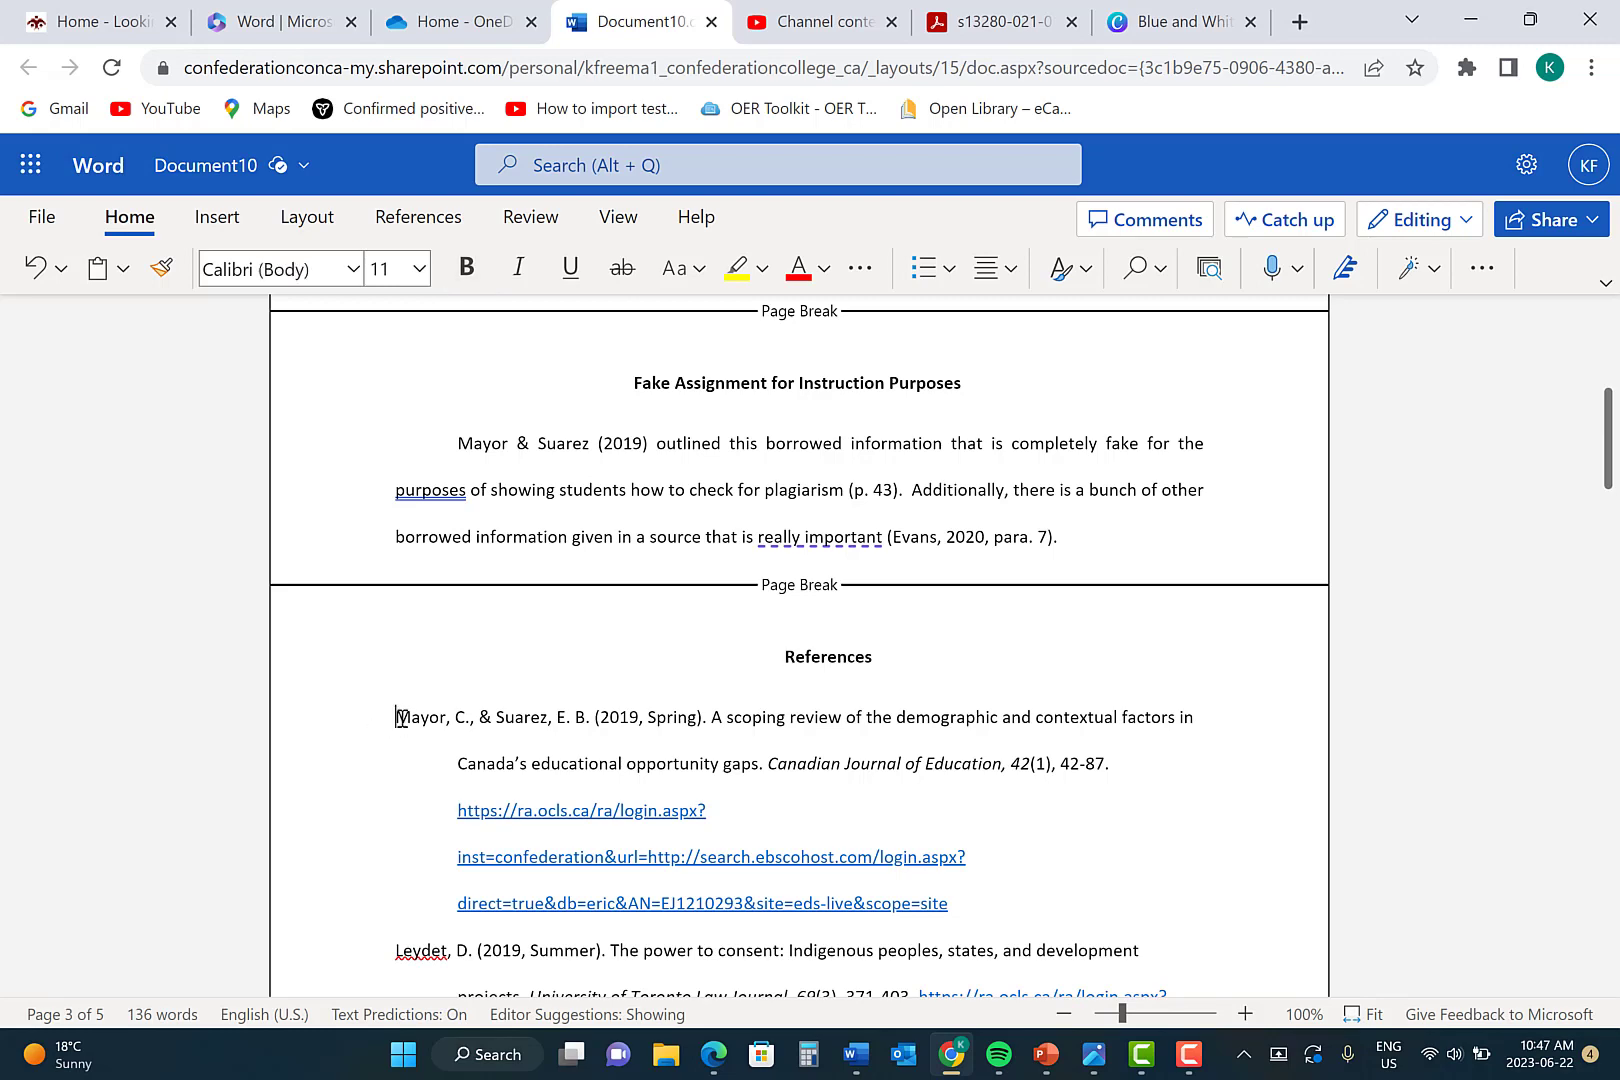
key("Return")
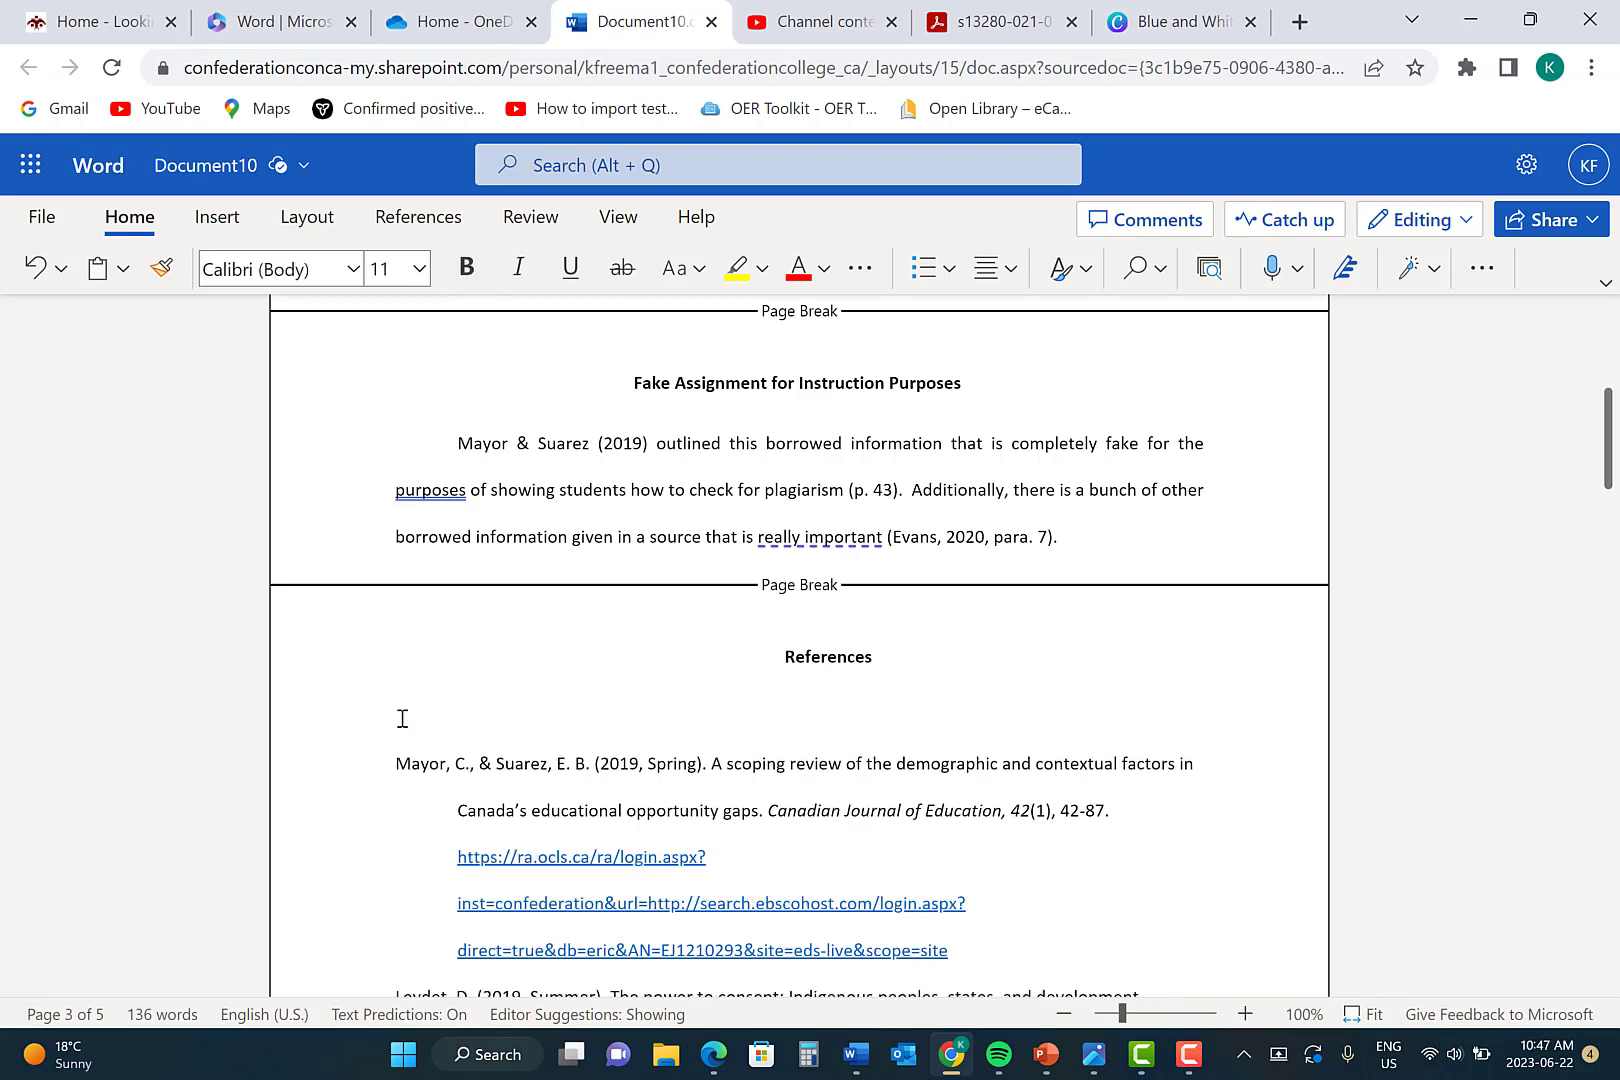
key("ctrl+v")
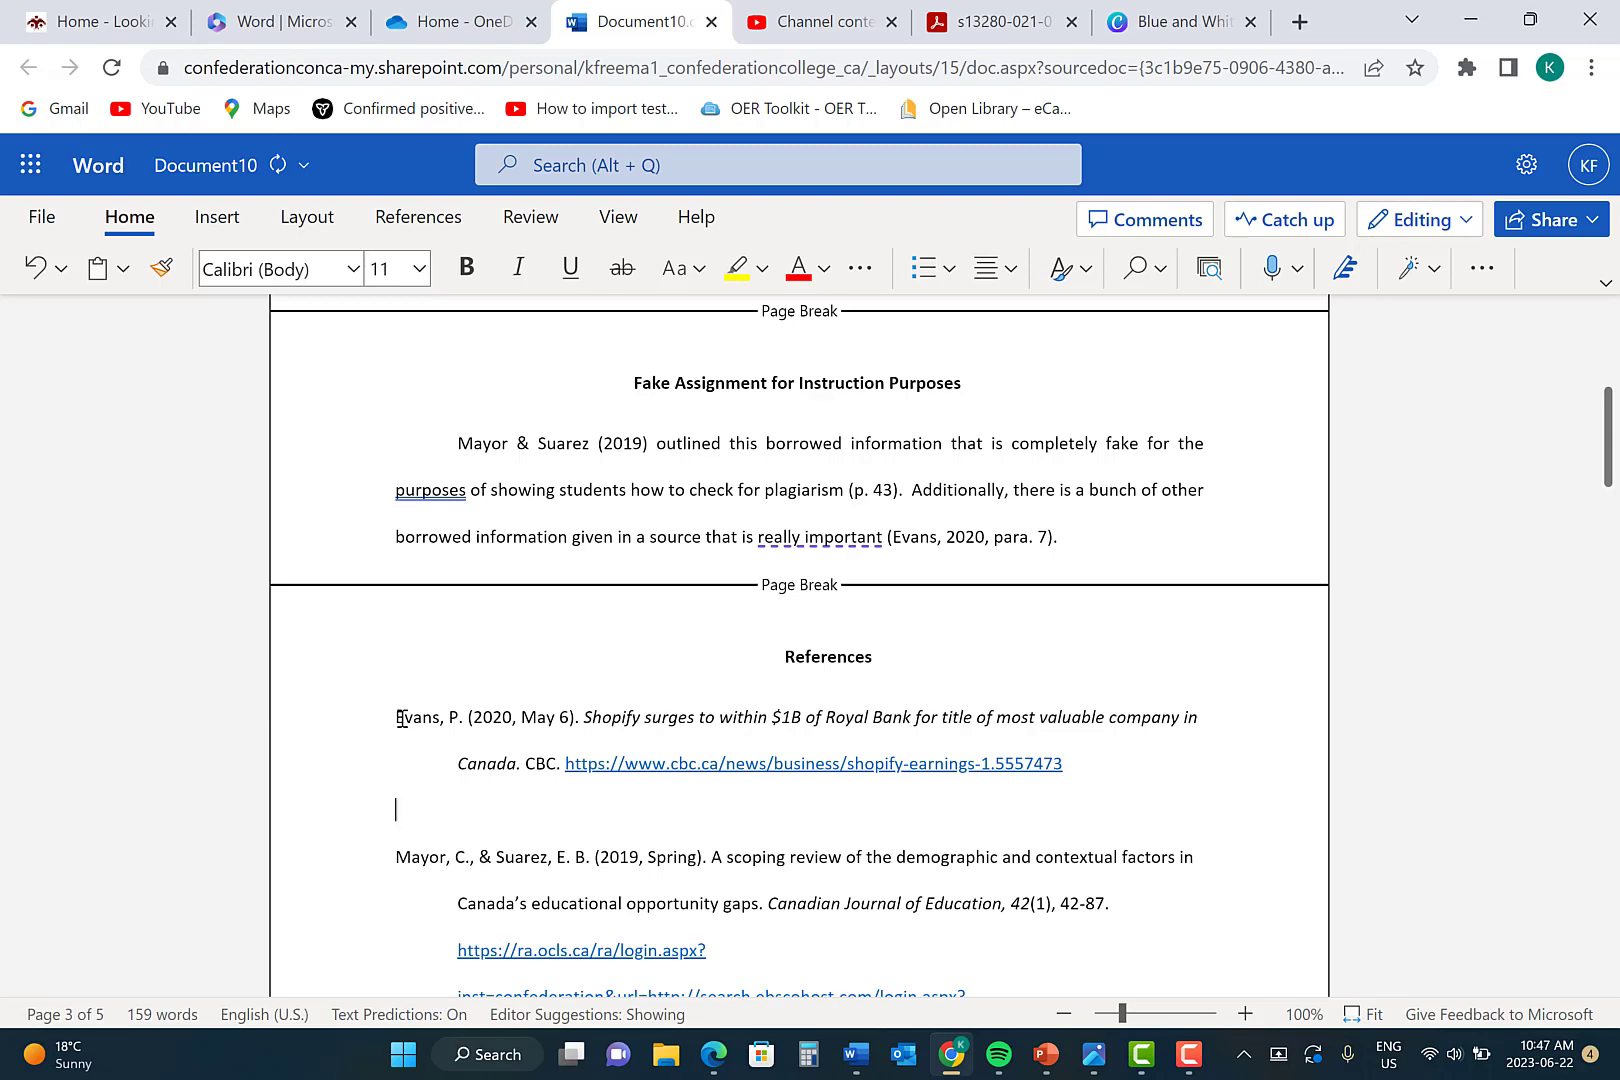
key("BackSpace")
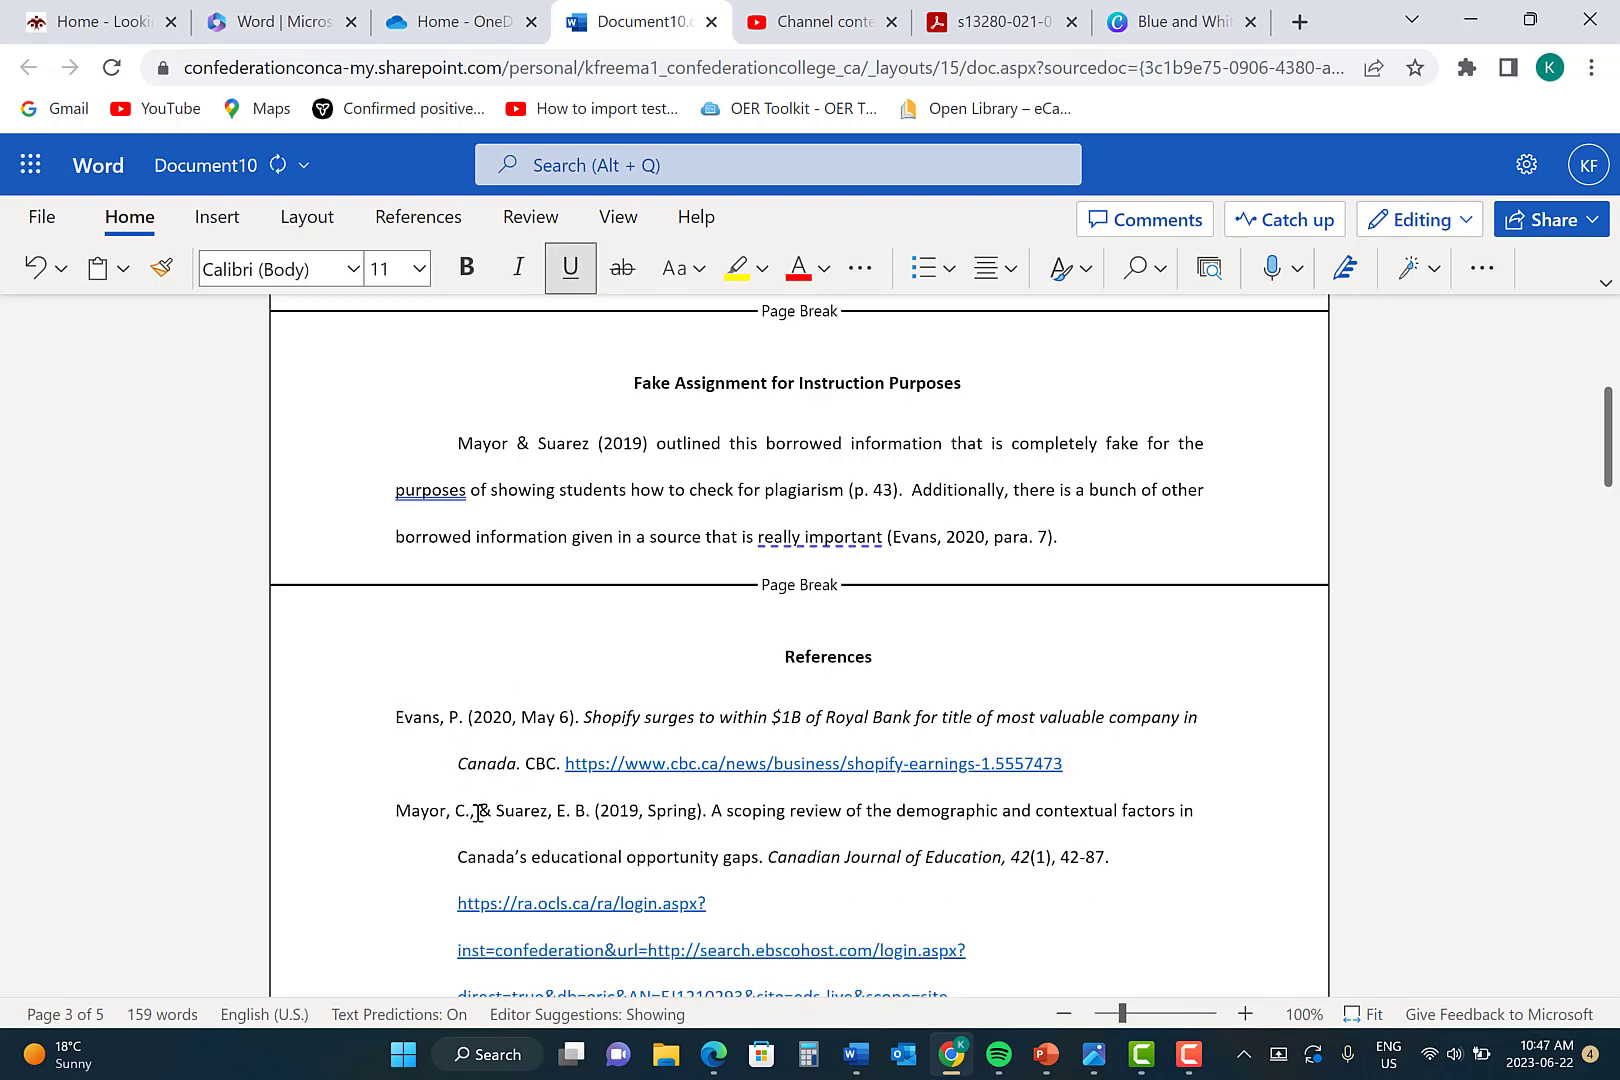
- Move the Canadian Journal of Education entry directly below the University of Toronto Law Journal entry and remove the extra blank line
scroll(986, 616, "down", 4)
left_click_drag(960, 610, 398, 420)
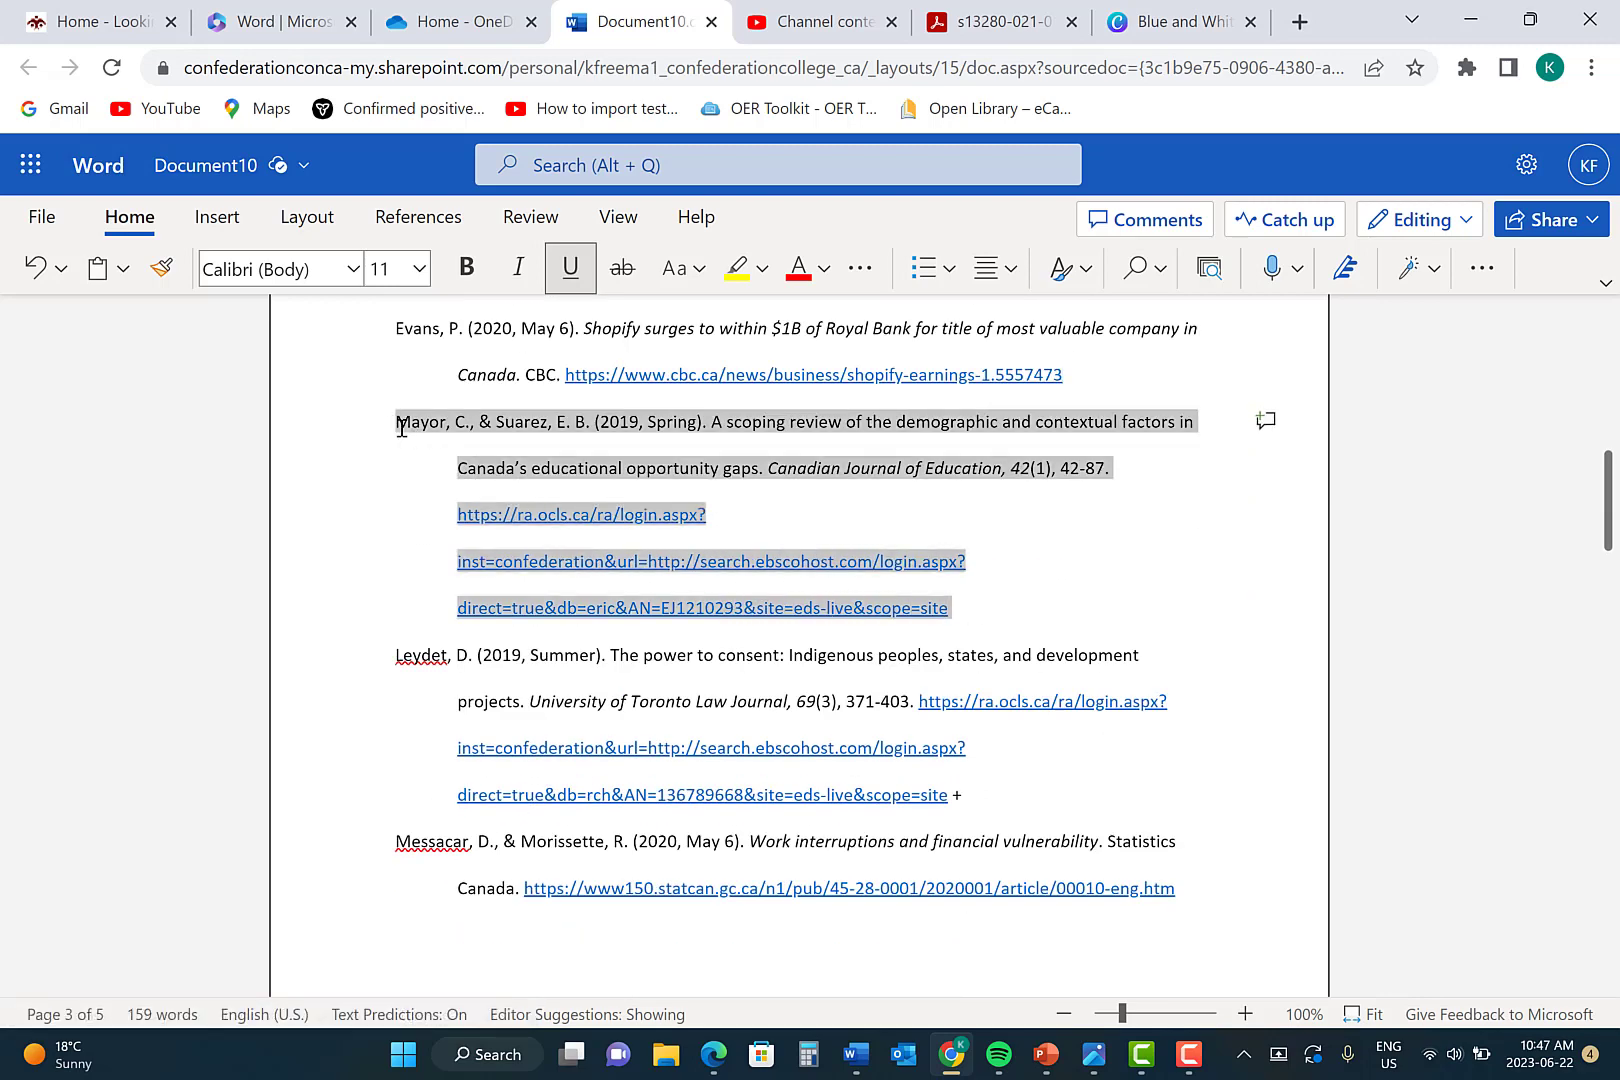
right_click(470, 485)
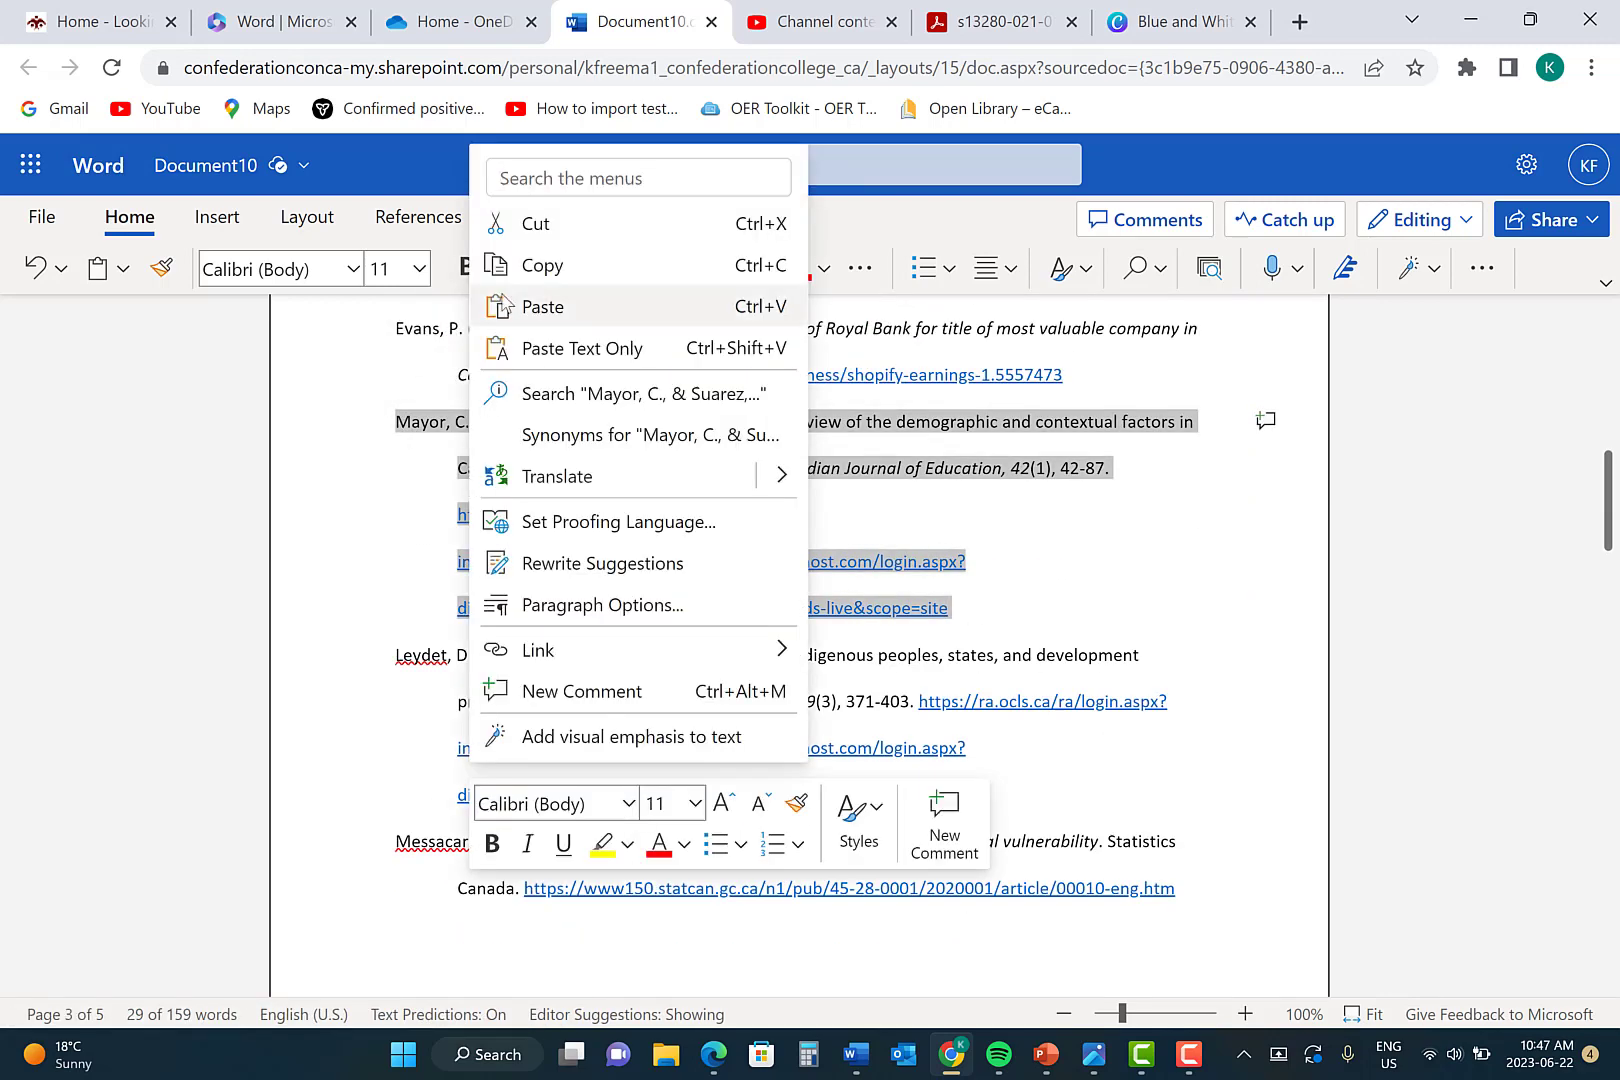
left_click(503, 224)
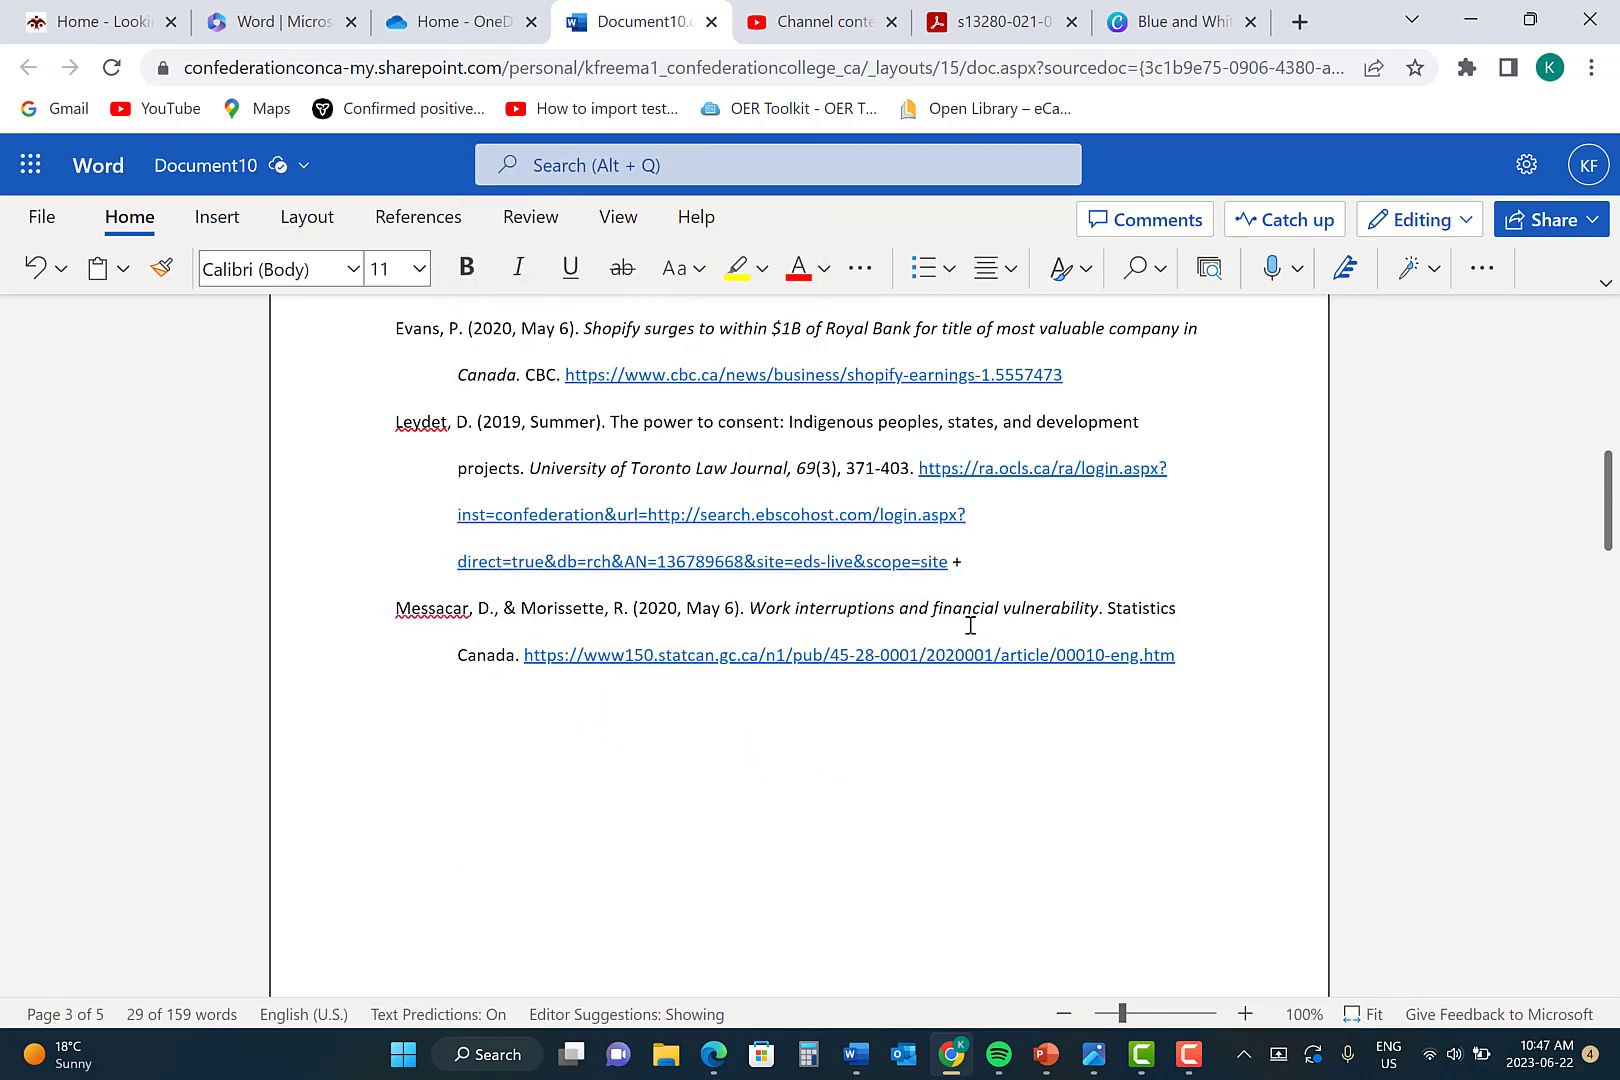
key("Return")
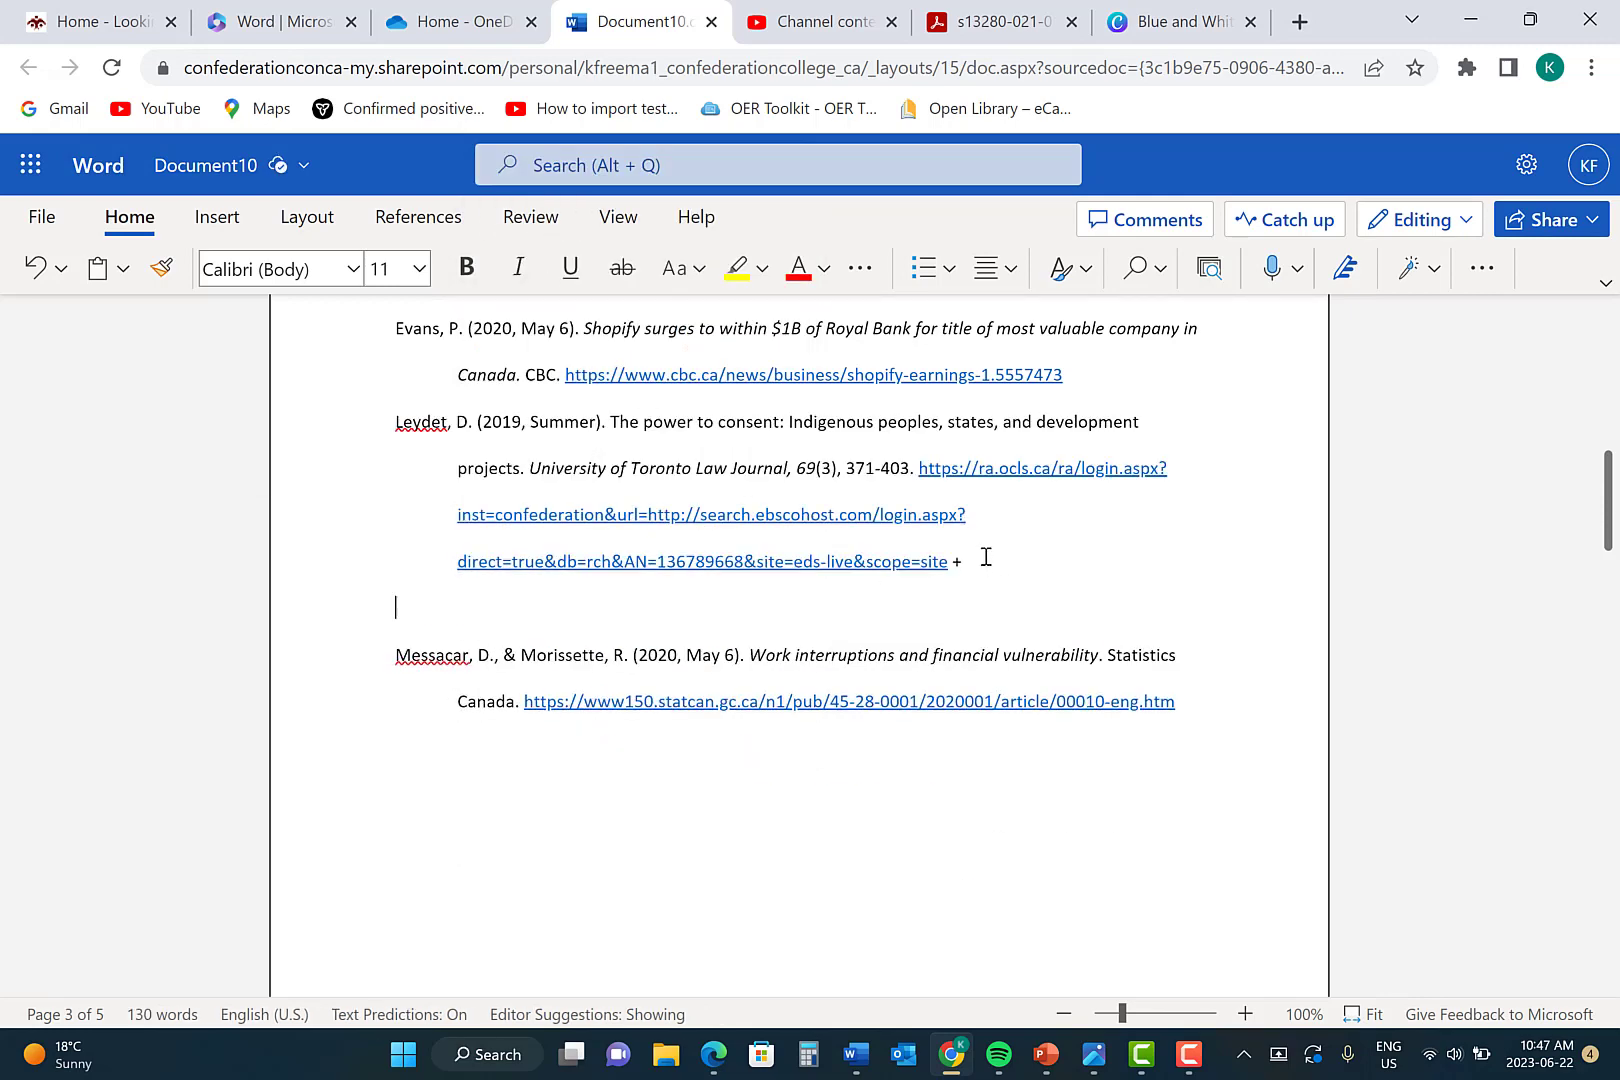
key("ctrl+v")
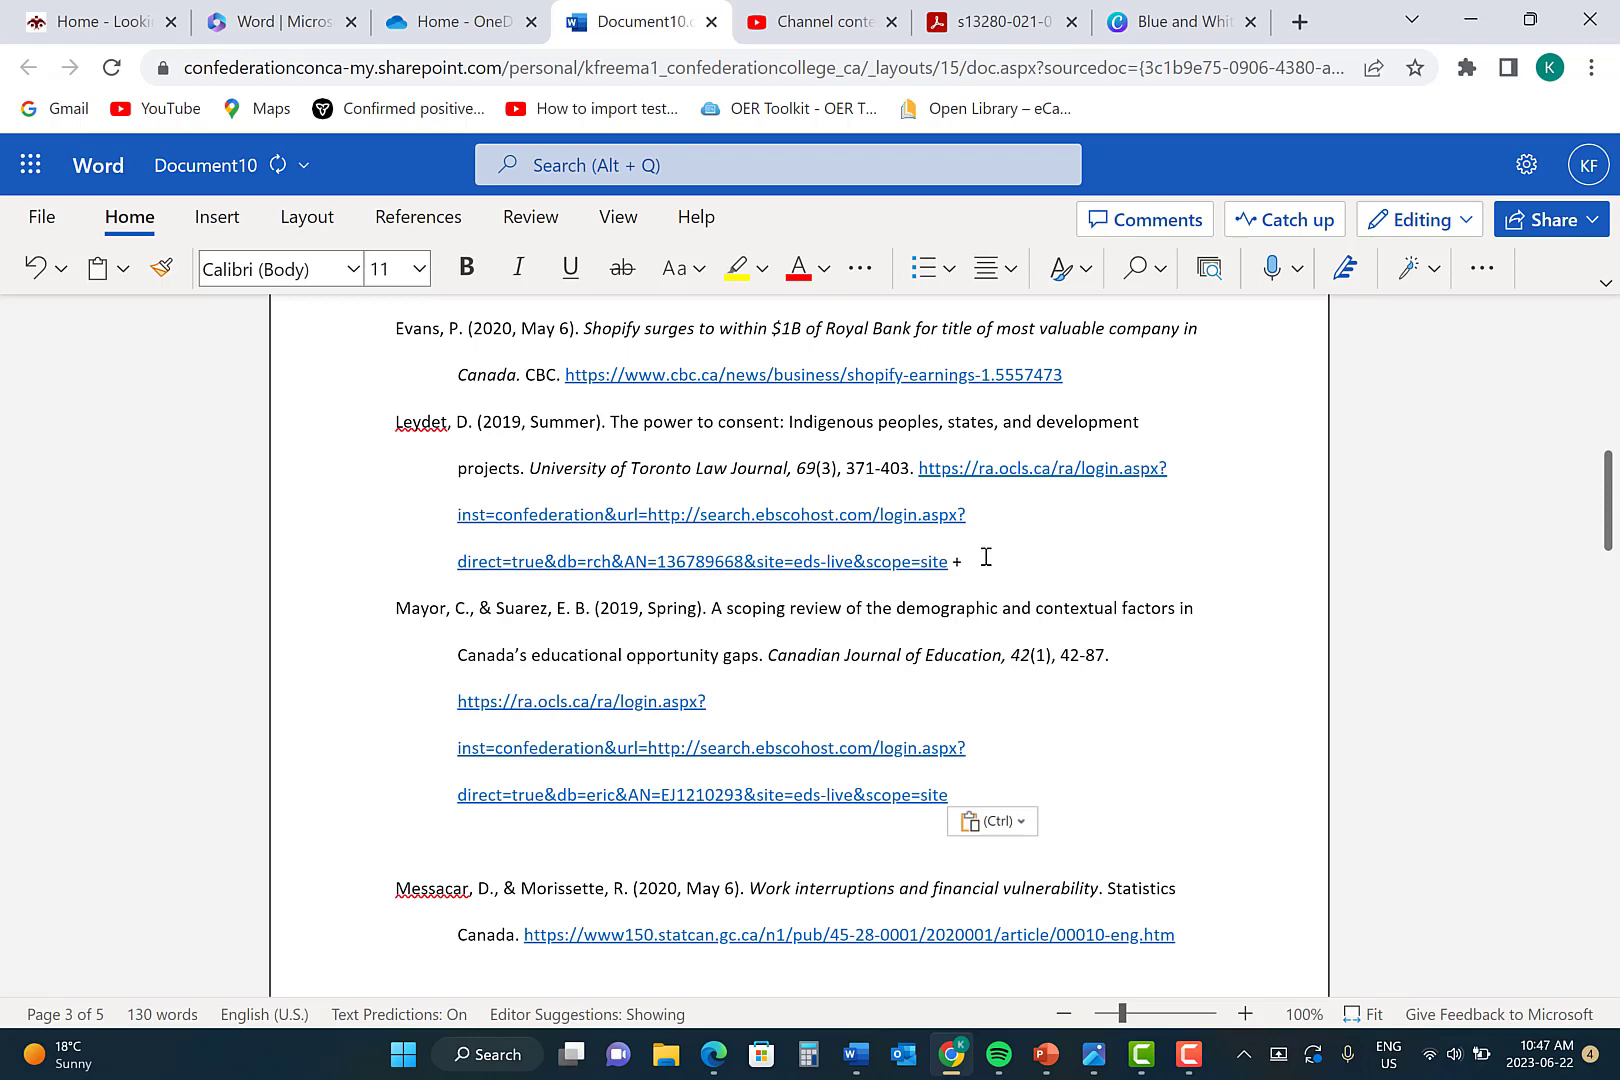
scroll(930, 720, "down", 1)
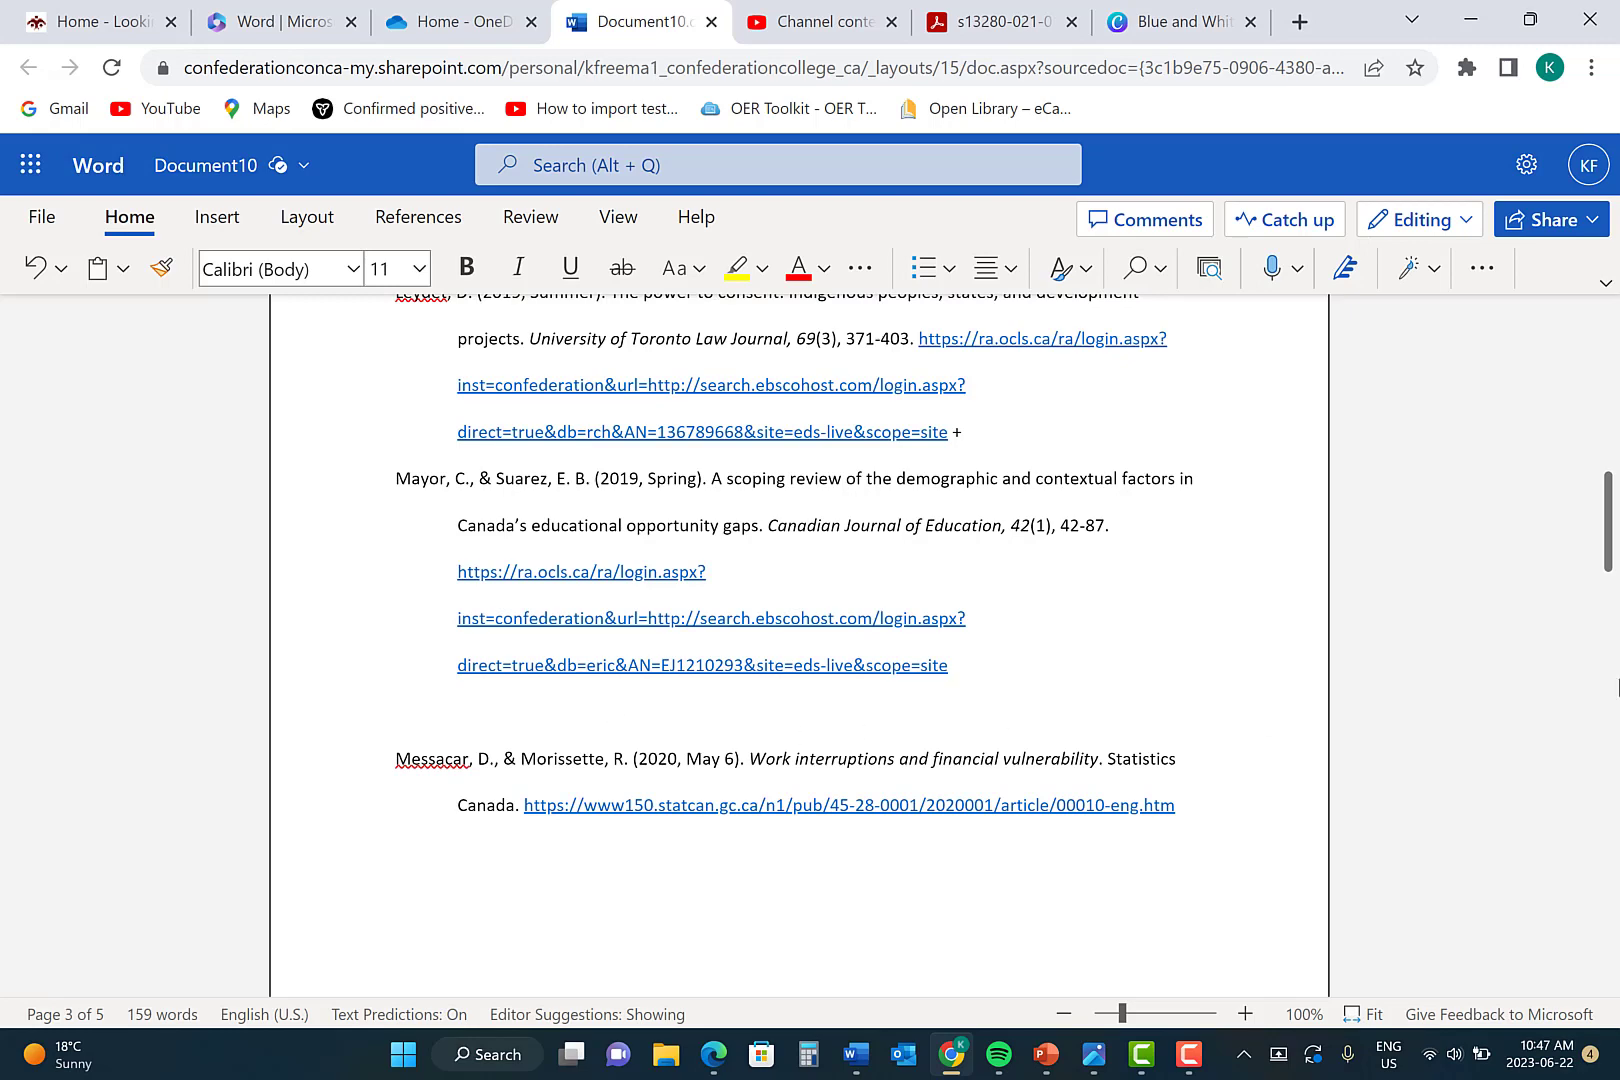
key("BackSpace")
- Search the document for the first reference's author surname to check for a matching in-text citation, and close the search
scroll(1612, 870, "up", 2)
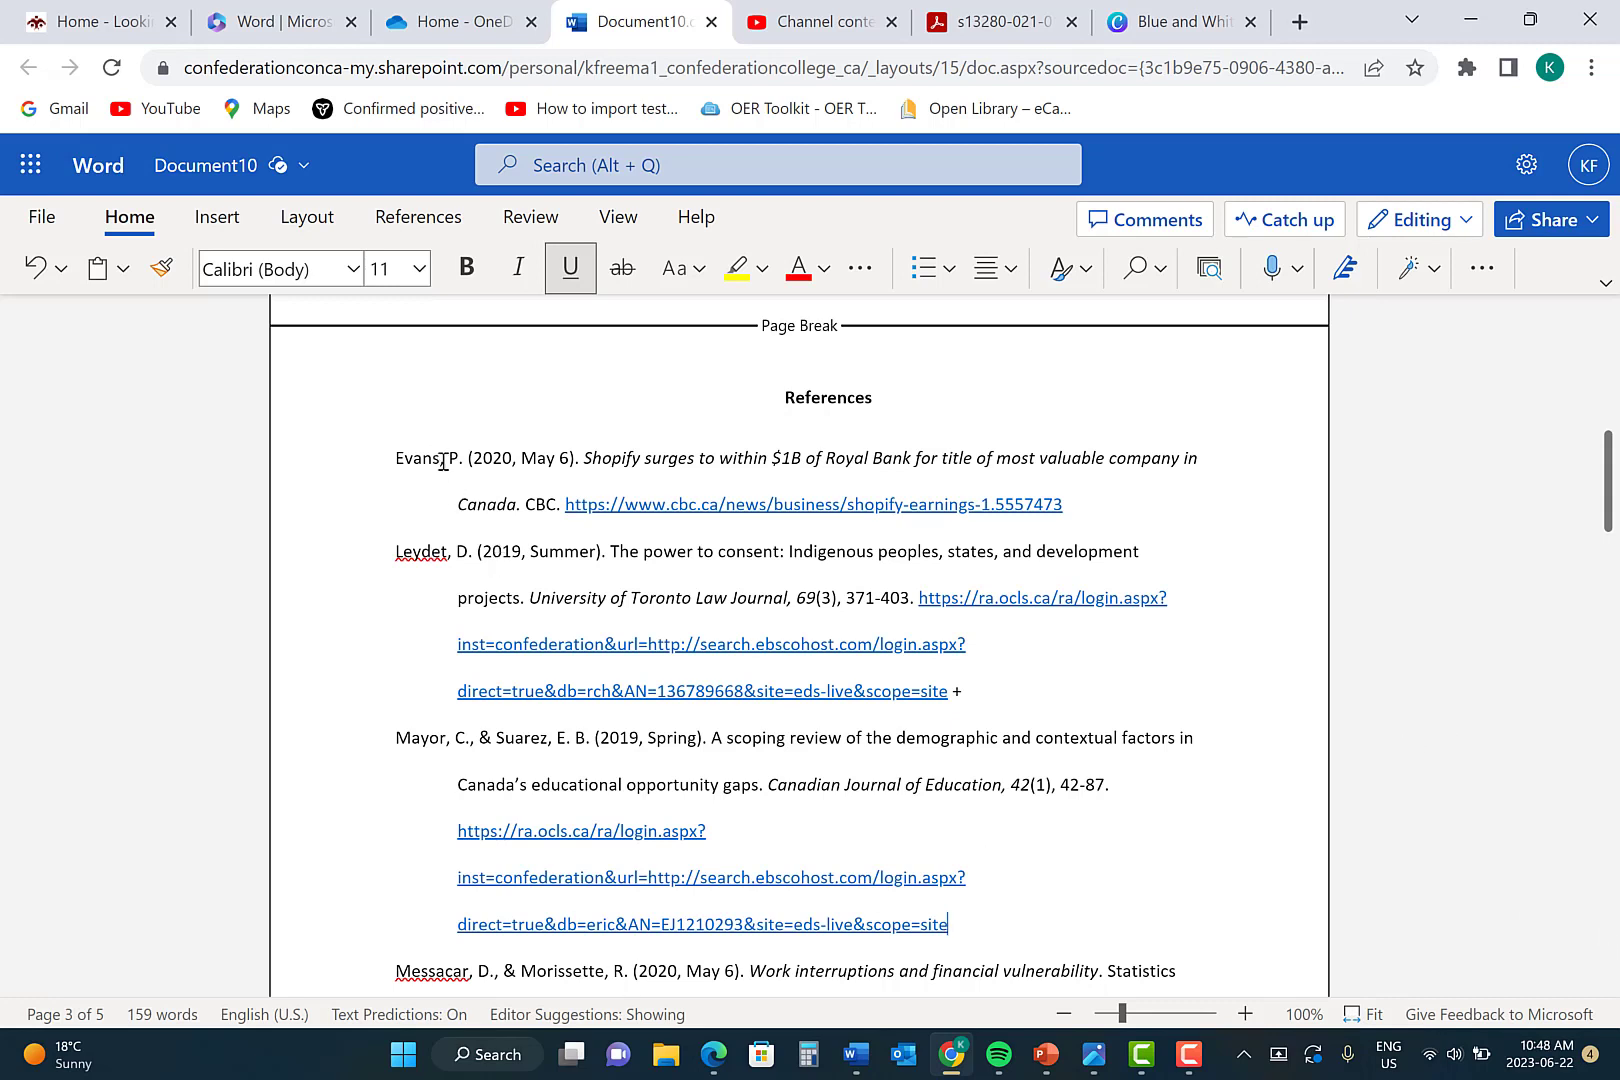
left_click_drag(440, 458, 398, 465)
key("ctrl+f")
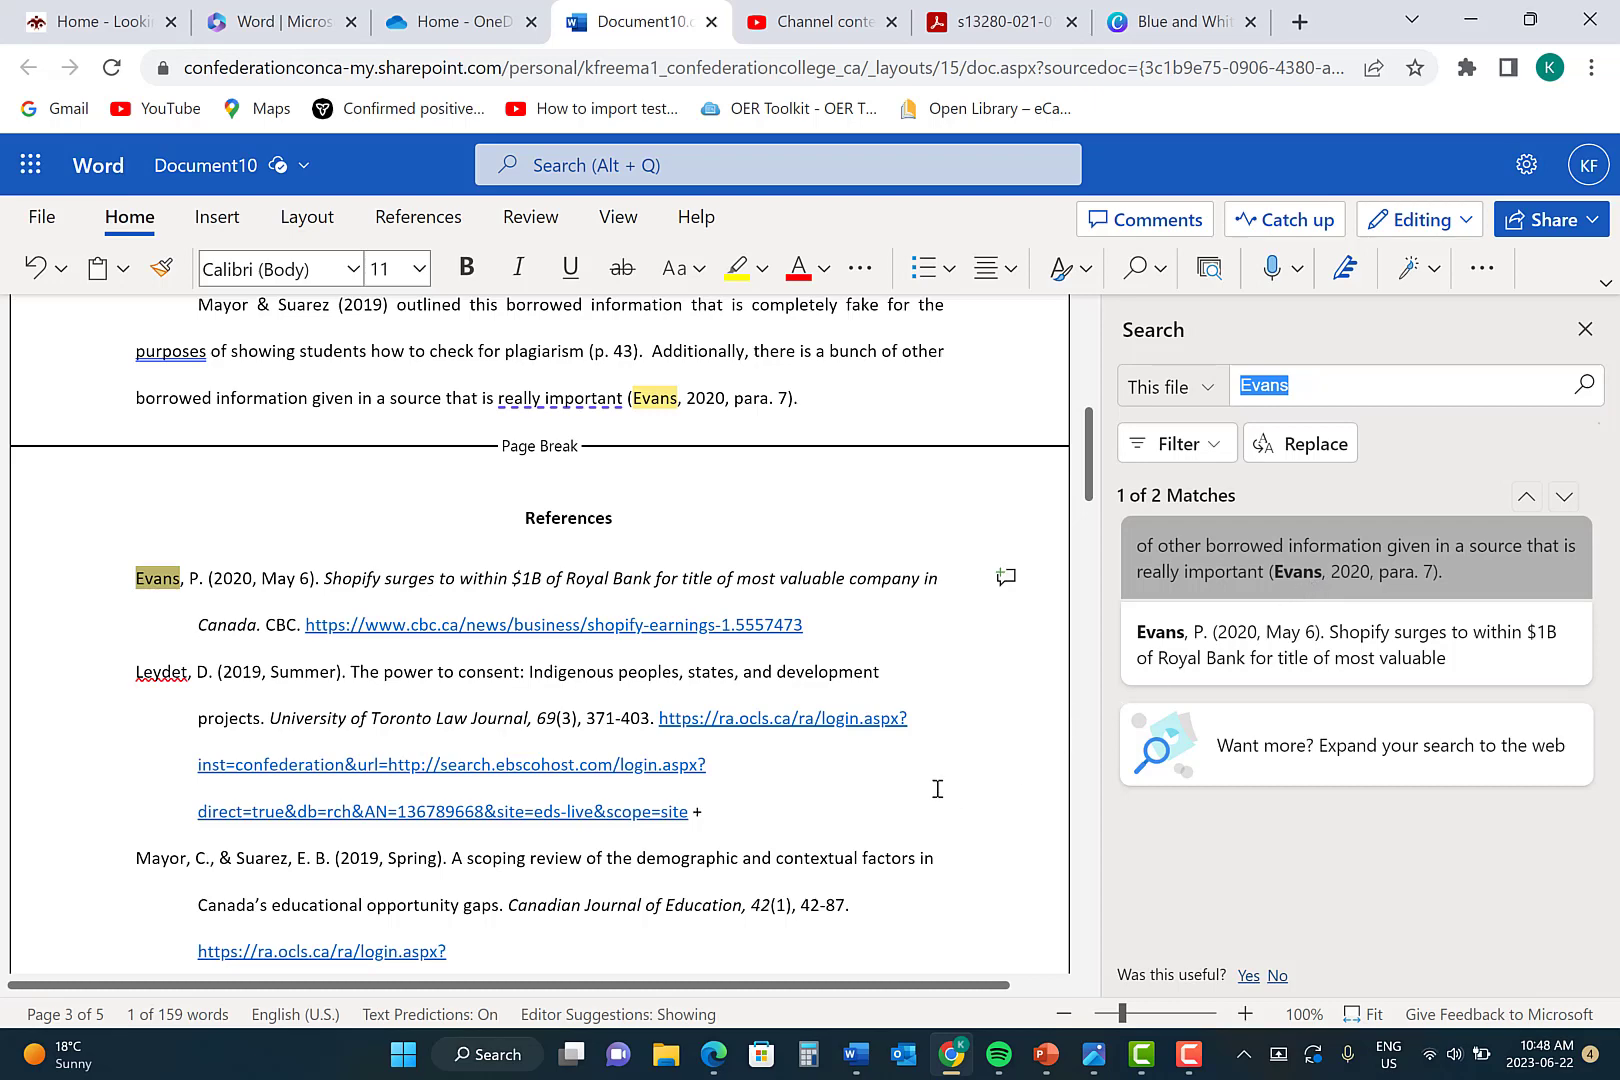
key("Escape")
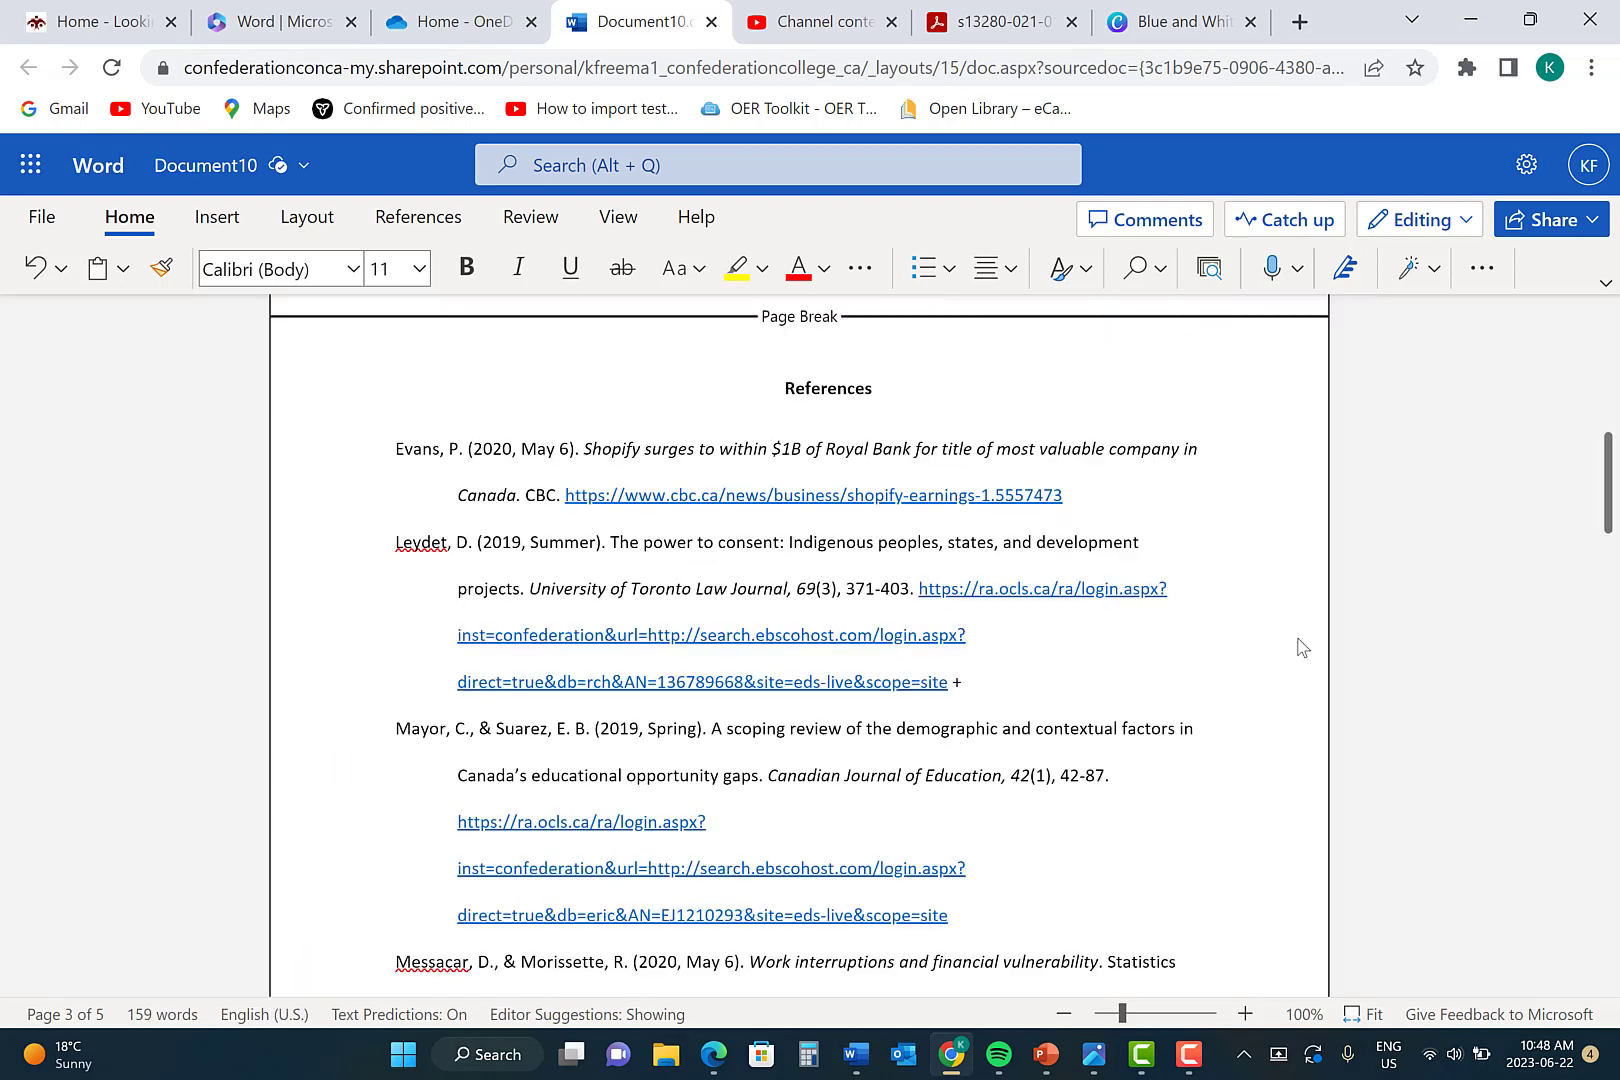